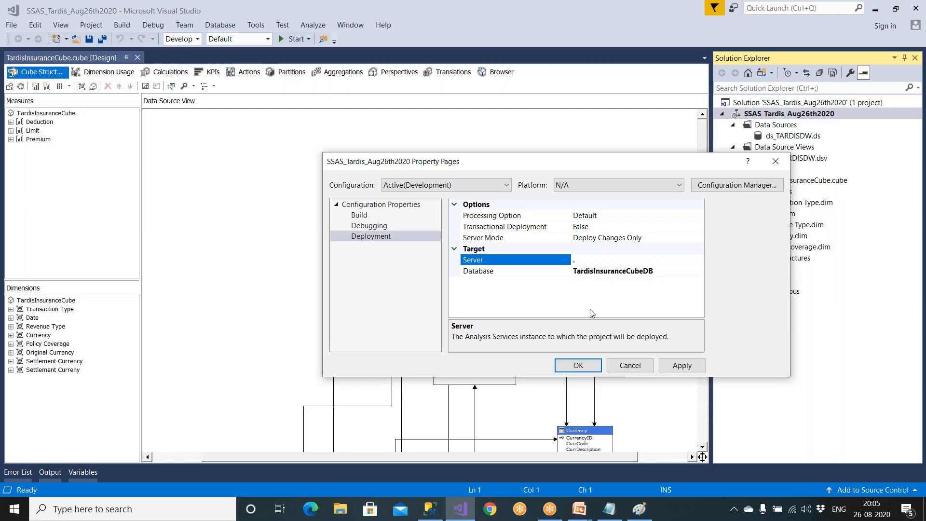
- Accept the project's deployment settings and reopen the properties of the SSAS_Tardis_Aug26th2020 project
{"action": "left_click", "coordinate": [591, 365]}
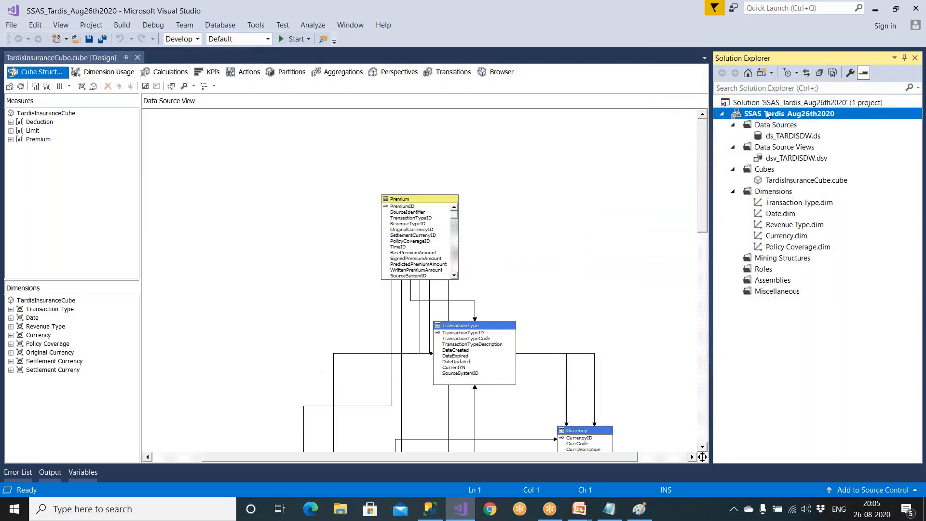
{"action": "right_click", "coordinate": [767, 114]}
{"action": "left_click", "coordinate": [622, 392]}
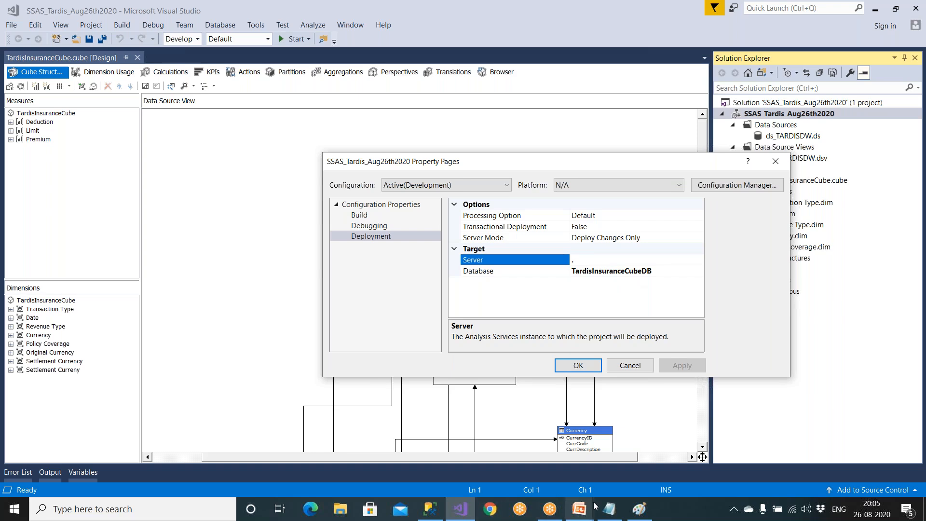
- Switch to SQL Server Management Studio and connect to the local Analysis Services instance using Windows Authentication
{"action": "left_click", "coordinate": [439, 514]}
{"action": "left_click", "coordinate": [41, 114]}
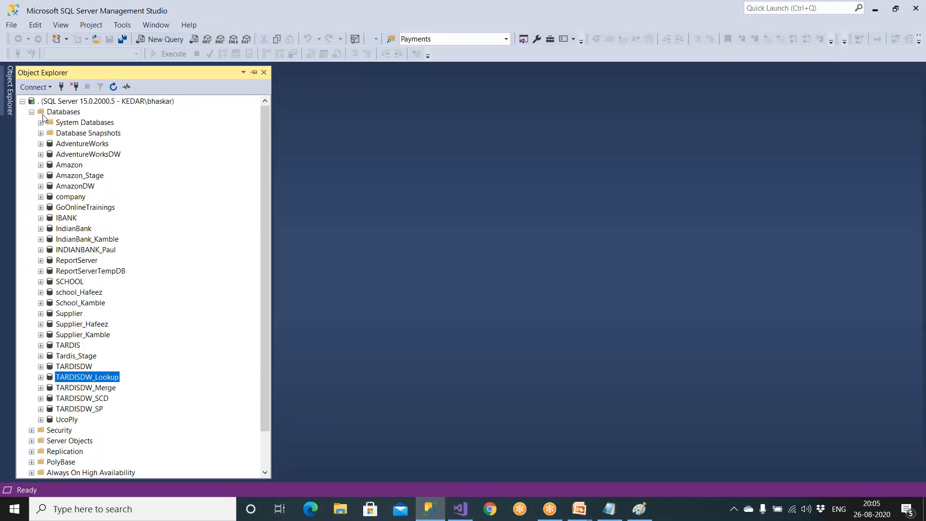
{"action": "left_click", "coordinate": [31, 112]}
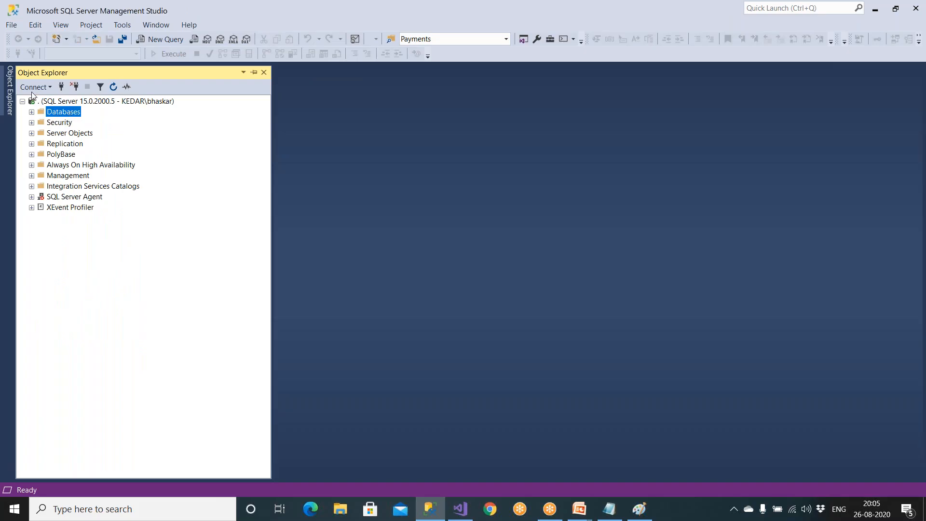
{"action": "left_click", "coordinate": [33, 88]}
{"action": "left_click", "coordinate": [52, 117]}
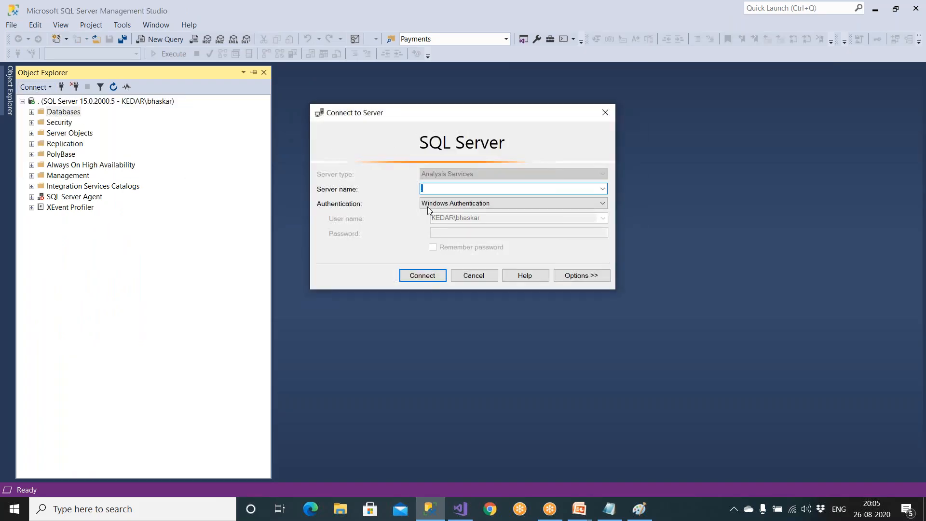
{"action": "left_click", "coordinate": [426, 280]}
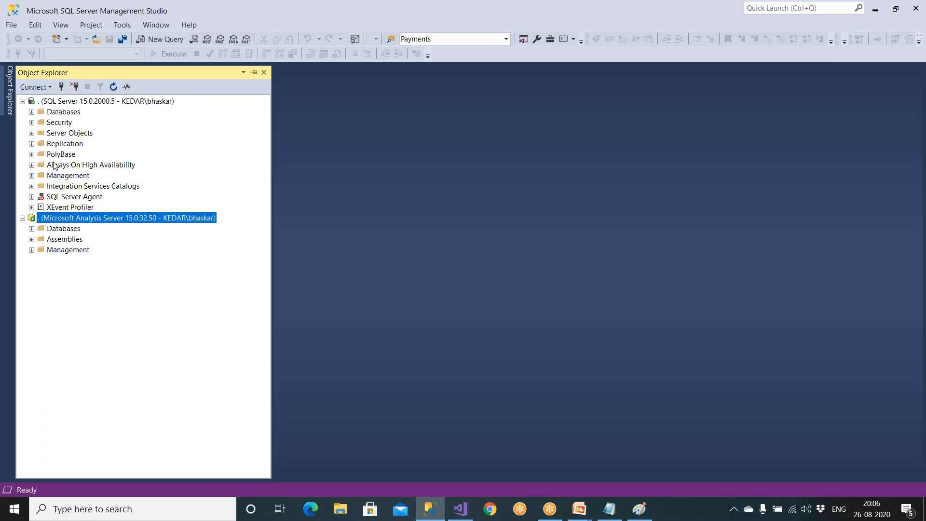
- Expand the databases of both the SQL Server and Analysis Services instances and select AmazonSalesCubeDB
{"action": "left_click", "coordinate": [31, 112]}
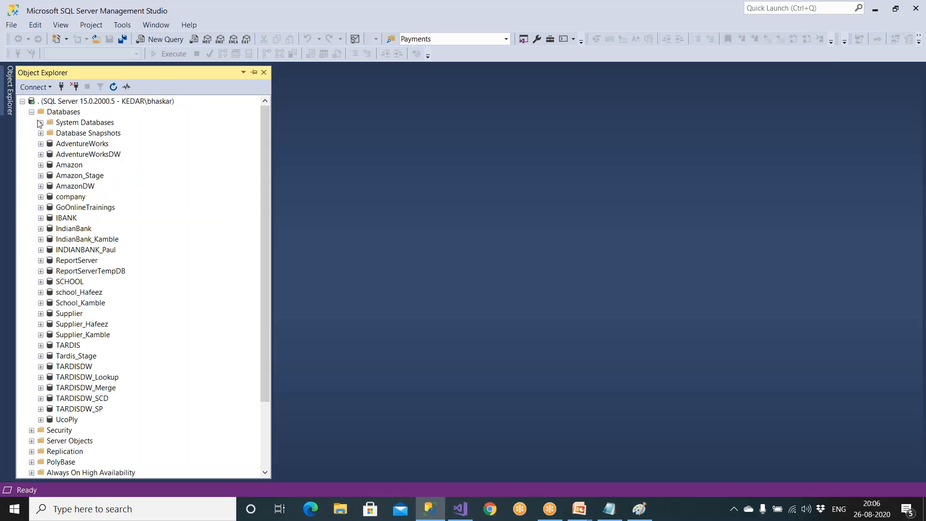
{"action": "left_click", "coordinate": [84, 187]}
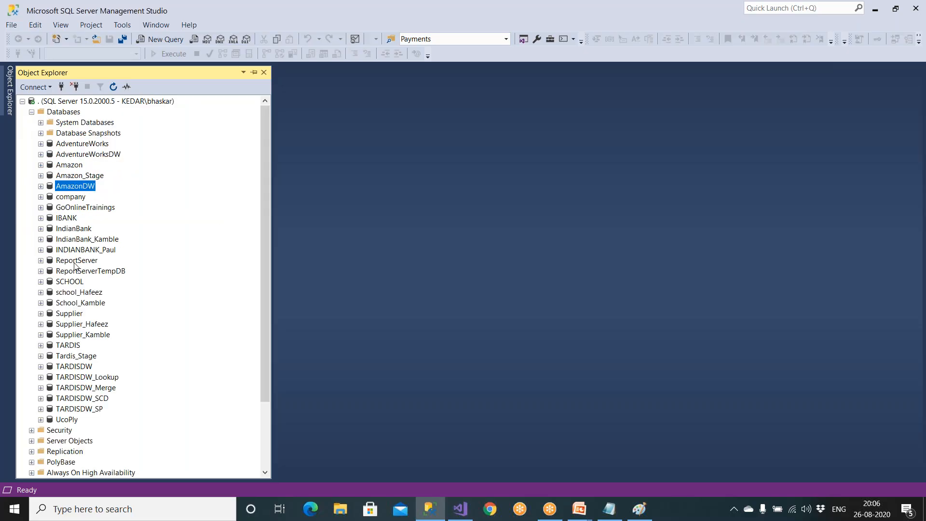
{"action": "scroll", "coordinate": [84, 307], "scroll_direction": "down", "scroll_amount": 3}
{"action": "left_click", "coordinate": [101, 303]}
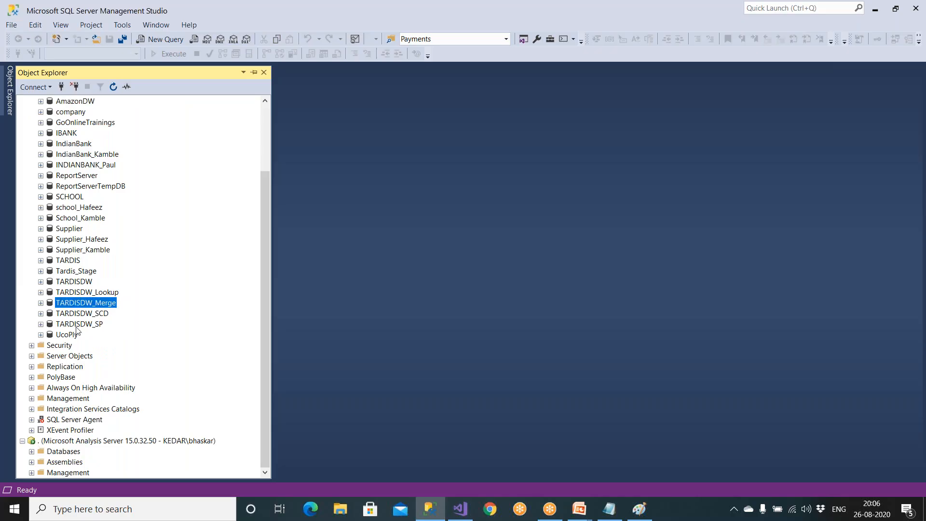
{"action": "left_click", "coordinate": [32, 452]}
{"action": "left_click", "coordinate": [82, 452]}
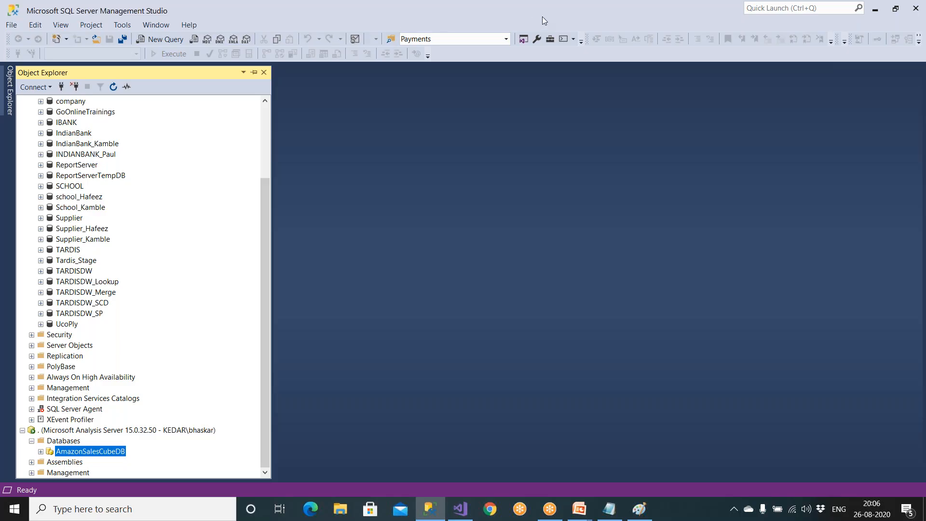
- Draw a red ink line from the Amazon database and handwrite the label OLTP beside it
{"action": "scroll", "coordinate": [160, 157], "scroll_direction": "up", "scroll_amount": 3}
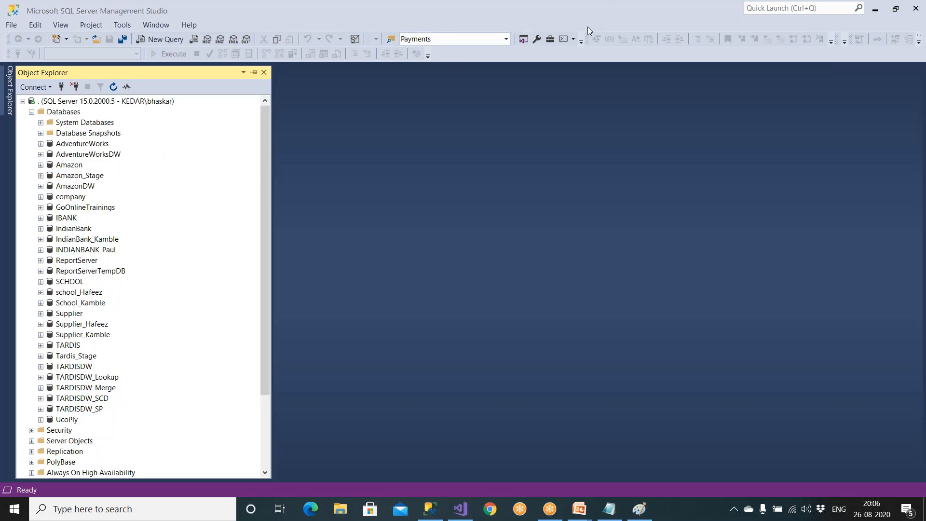
{"action": "left_click", "coordinate": [587, 32]}
{"action": "mouse_move", "coordinate": [88, 167]}
{"action": "left_mouse_down"}
{"action": "mouse_move", "coordinate": [192, 167]}
{"action": "mouse_move", "coordinate": [184, 157]}
{"action": "mouse_move", "coordinate": [220, 178]}
{"action": "mouse_move", "coordinate": [230, 155]}
{"action": "mouse_move", "coordinate": [246, 180]}
{"action": "left_mouse_up"}
{"action": "left_click_drag", "start_coordinate": [236, 144], "coordinate": [242, 152]}
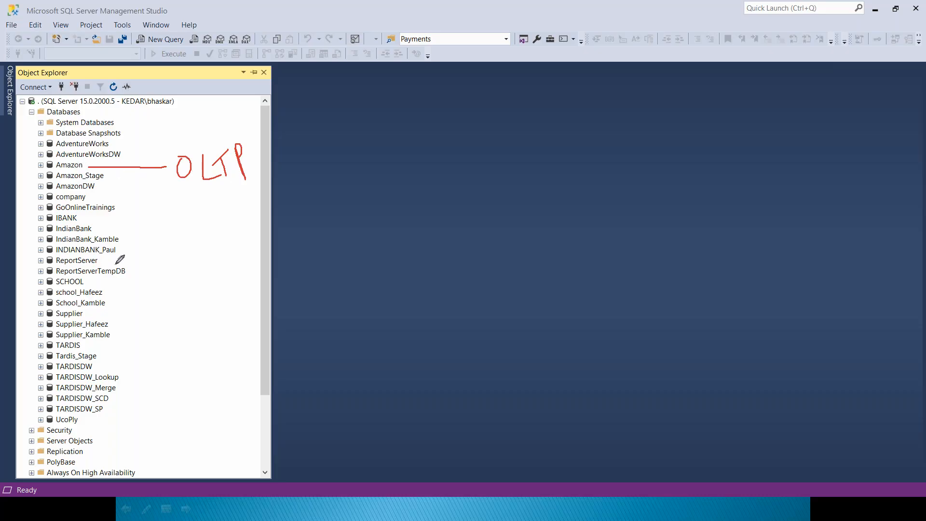
- Draw ink lines from the Tardis_Stage and TARDISDW databases and handwrite the label DWH
{"action": "left_click_drag", "start_coordinate": [100, 355], "coordinate": [148, 333]}
{"action": "mouse_move", "coordinate": [98, 366]}
{"action": "left_mouse_down"}
{"action": "mouse_move", "coordinate": [148, 333]}
{"action": "mouse_move", "coordinate": [173, 337]}
{"action": "mouse_move", "coordinate": [226, 313]}
{"action": "left_mouse_up"}
{"action": "left_click_drag", "start_coordinate": [214, 308], "coordinate": [223, 303]}
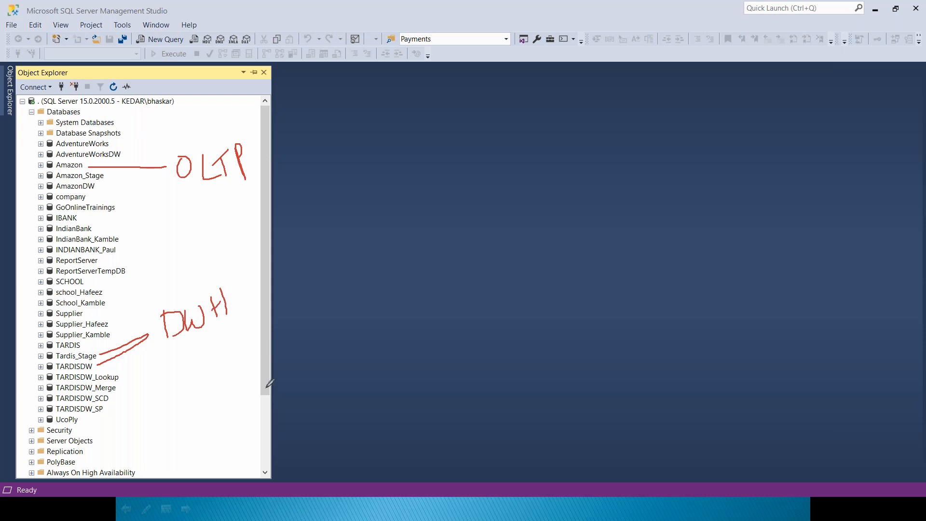
- Circle AmazonSalesCubeDB in ink, label it OLAP DB, and add DB beneath the OLTP and DWH labels
{"action": "left_click_drag", "start_coordinate": [272, 381], "coordinate": [273, 458]}
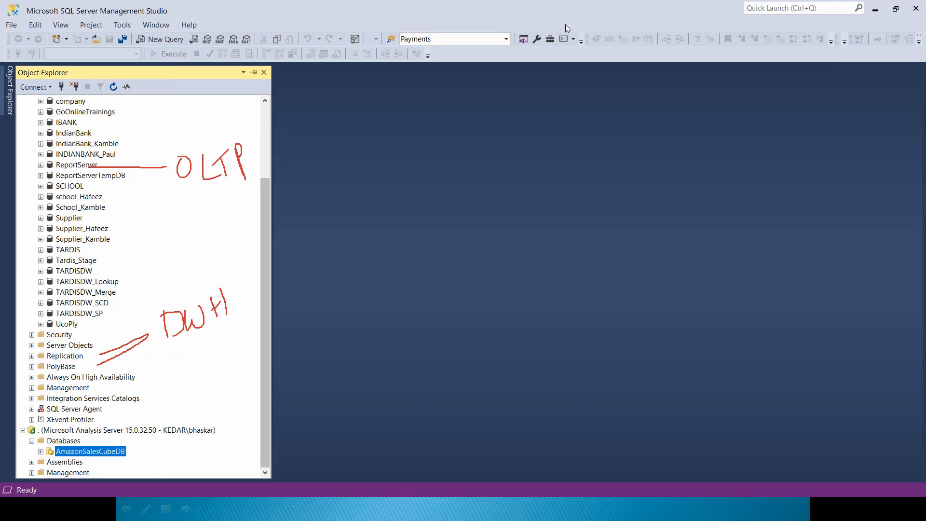
{"action": "left_click", "coordinate": [614, 9]}
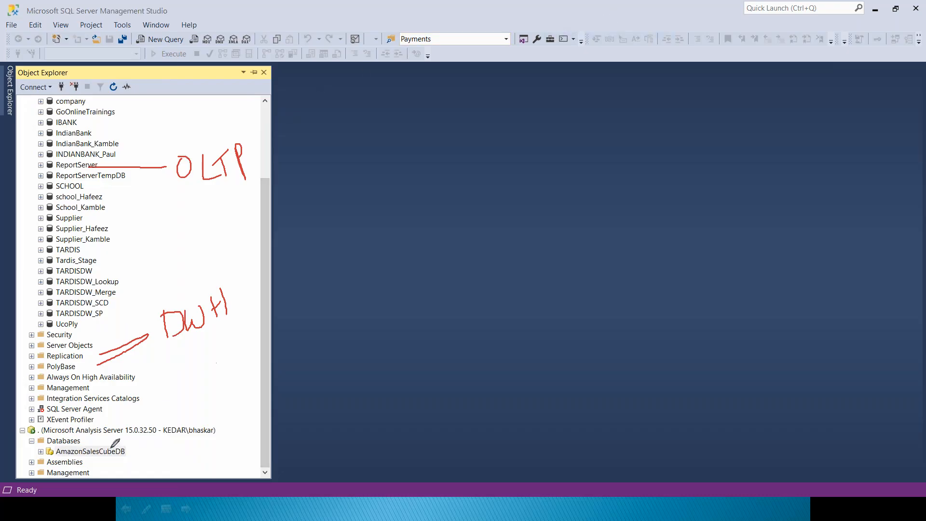
{"action": "mouse_move", "coordinate": [128, 443]}
{"action": "left_mouse_down"}
{"action": "mouse_move", "coordinate": [49, 444]}
{"action": "mouse_move", "coordinate": [51, 459]}
{"action": "mouse_move", "coordinate": [132, 450]}
{"action": "mouse_move", "coordinate": [129, 442]}
{"action": "mouse_move", "coordinate": [145, 466]}
{"action": "mouse_move", "coordinate": [155, 447]}
{"action": "mouse_move", "coordinate": [169, 466]}
{"action": "mouse_move", "coordinate": [199, 463]}
{"action": "mouse_move", "coordinate": [212, 447]}
{"action": "mouse_move", "coordinate": [212, 474]}
{"action": "left_mouse_up"}
{"action": "left_click_drag", "start_coordinate": [202, 443], "coordinate": [203, 456]}
{"action": "mouse_move", "coordinate": [215, 196]}
{"action": "left_mouse_down"}
{"action": "mouse_move", "coordinate": [215, 212]}
{"action": "mouse_move", "coordinate": [252, 198]}
{"action": "mouse_move", "coordinate": [247, 217]}
{"action": "left_mouse_up"}
{"action": "mouse_move", "coordinate": [224, 331]}
{"action": "left_mouse_down"}
{"action": "mouse_move", "coordinate": [225, 346]}
{"action": "mouse_move", "coordinate": [247, 356]}
{"action": "left_mouse_up"}
{"action": "left_click_drag", "start_coordinate": [230, 441], "coordinate": [230, 462]}
{"action": "mouse_move", "coordinate": [231, 442]}
{"action": "left_mouse_down"}
{"action": "mouse_move", "coordinate": [233, 461]}
{"action": "mouse_move", "coordinate": [250, 451]}
{"action": "left_mouse_up"}
{"action": "left_click_drag", "start_coordinate": [251, 433], "coordinate": [251, 452]}
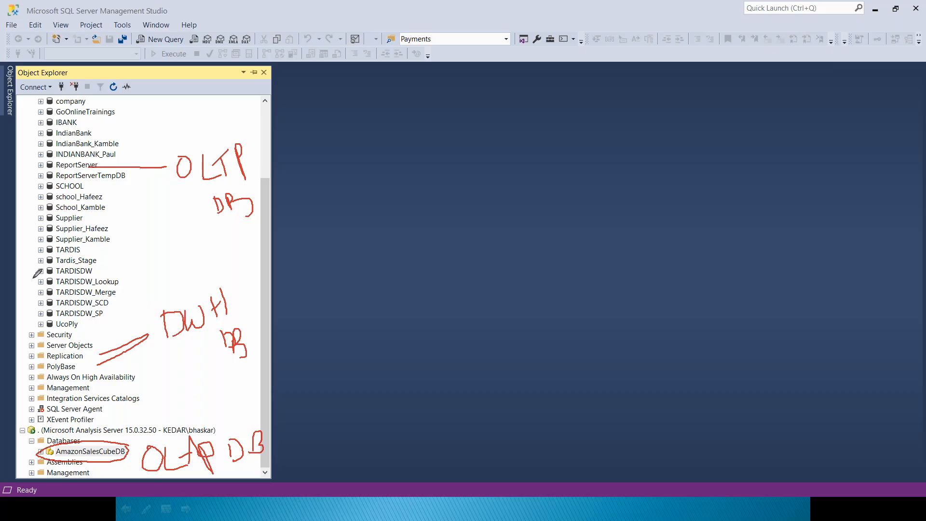
- Box the OLTP and DWH/OLAP groups in ink with an arrow between them, write SSIS, and clear all the annotations
{"action": "mouse_move", "coordinate": [33, 278]}
{"action": "left_mouse_down"}
{"action": "mouse_move", "coordinate": [278, 344]}
{"action": "mouse_move", "coordinate": [285, 462]}
{"action": "mouse_move", "coordinate": [72, 477]}
{"action": "mouse_move", "coordinate": [23, 357]}
{"action": "mouse_move", "coordinate": [33, 279]}
{"action": "left_mouse_up"}
{"action": "mouse_move", "coordinate": [20, 130]}
{"action": "left_mouse_down"}
{"action": "mouse_move", "coordinate": [28, 208]}
{"action": "mouse_move", "coordinate": [214, 230]}
{"action": "mouse_move", "coordinate": [288, 140]}
{"action": "mouse_move", "coordinate": [15, 144]}
{"action": "left_mouse_up"}
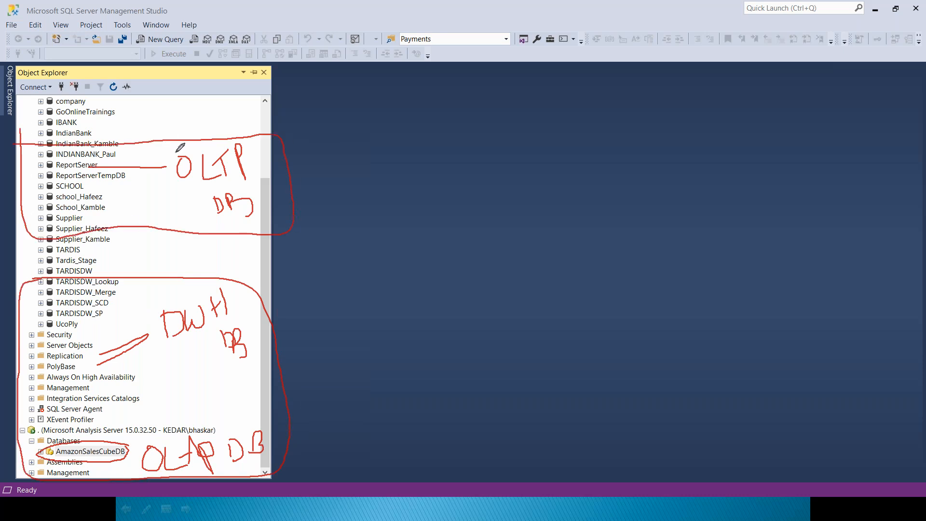
{"action": "left_click_drag", "start_coordinate": [154, 240], "coordinate": [170, 281]}
{"action": "mouse_move", "coordinate": [177, 379]}
{"action": "left_mouse_down"}
{"action": "mouse_move", "coordinate": [190, 386]}
{"action": "mouse_move", "coordinate": [178, 400]}
{"action": "mouse_move", "coordinate": [204, 388]}
{"action": "mouse_move", "coordinate": [197, 400]}
{"action": "mouse_move", "coordinate": [244, 400]}
{"action": "left_mouse_up"}
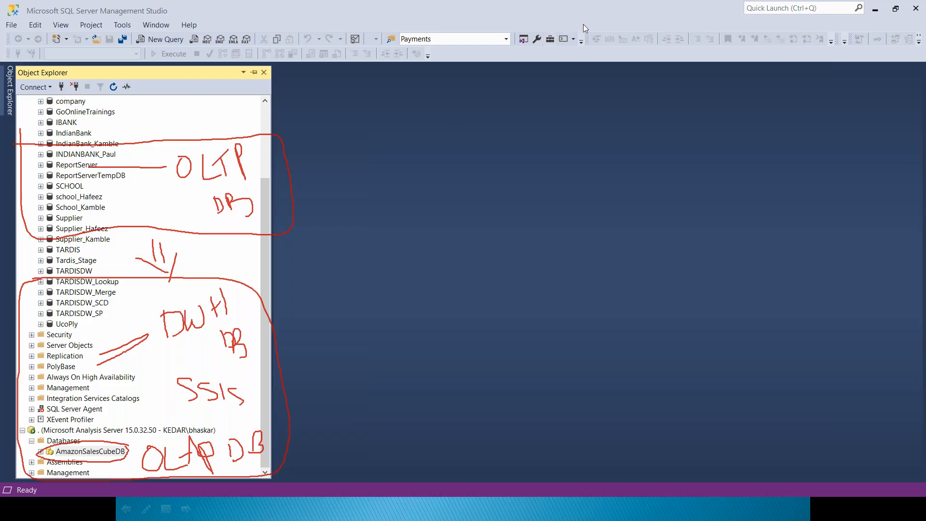
{"action": "key", "text": "Escape"}
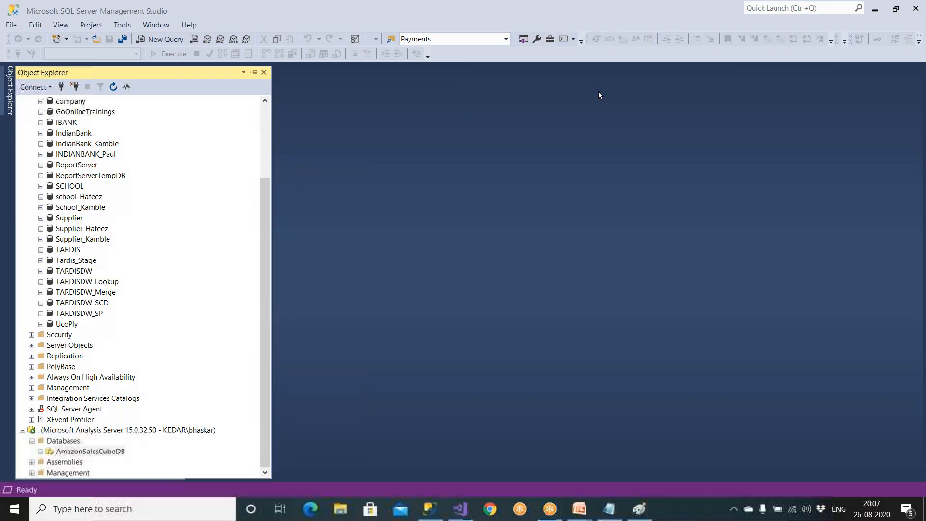
- Examine the Amazon, TARDIS, Tardis_Stage and TARDISDW family of databases on the SQL Server instance
{"action": "left_click", "coordinate": [266, 116]}
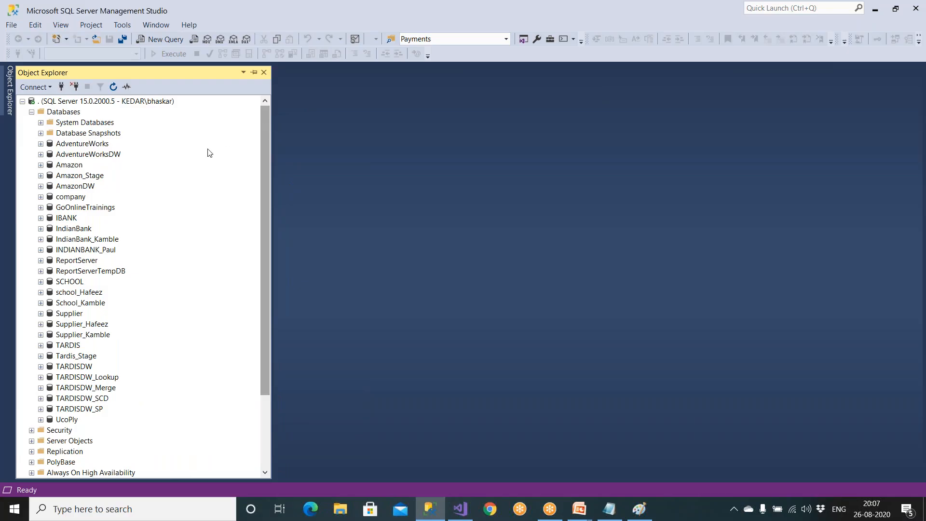
{"action": "left_click", "coordinate": [76, 167]}
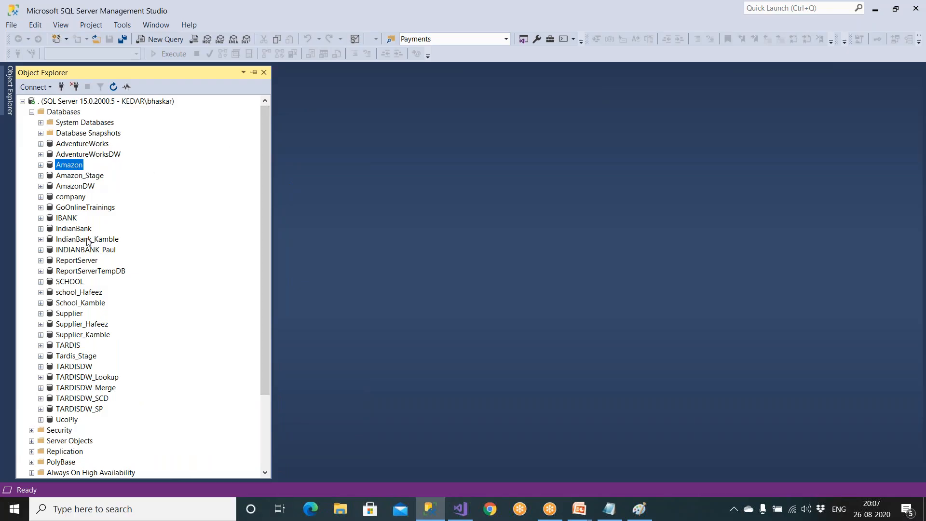
{"action": "left_click", "coordinate": [77, 346]}
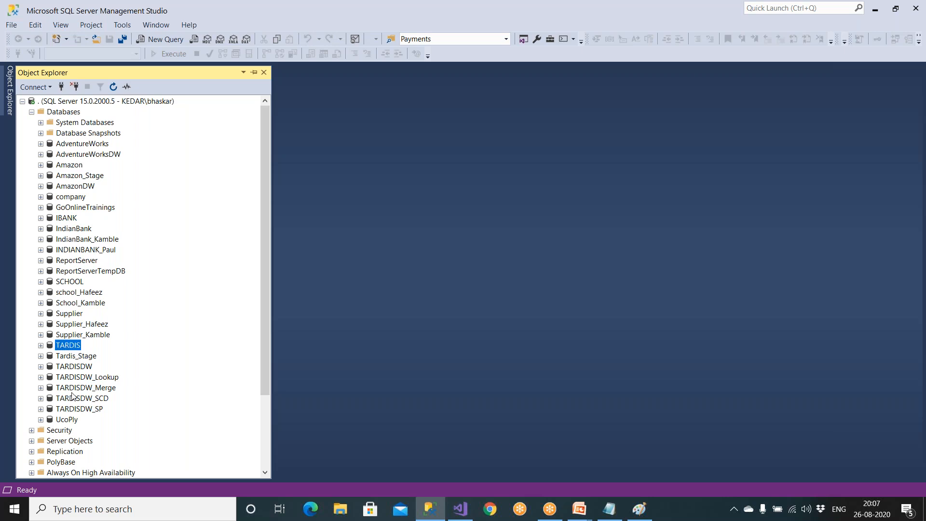
{"action": "left_click", "coordinate": [79, 358]}
{"action": "left_click", "coordinate": [82, 367]}
{"action": "left_click", "coordinate": [86, 357]}
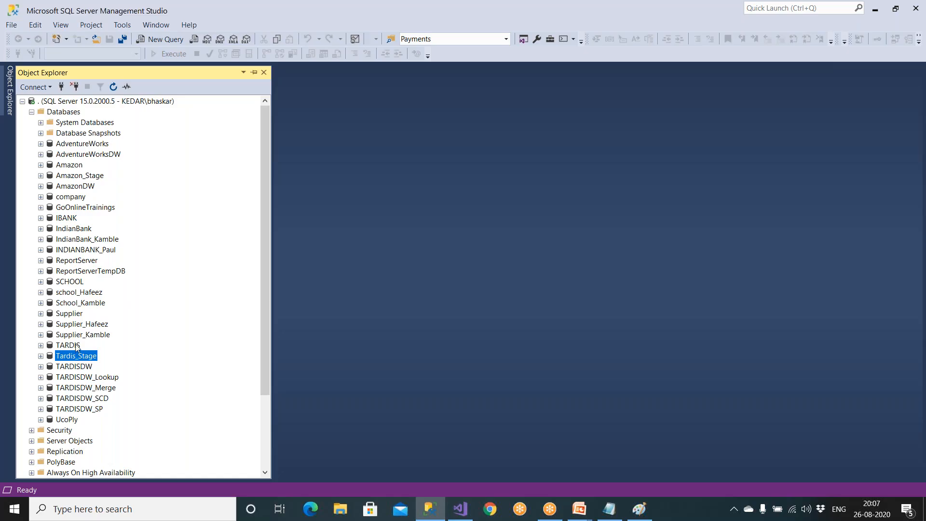
{"action": "left_click", "coordinate": [78, 347]}
{"action": "left_click", "coordinate": [79, 358]}
{"action": "left_click", "coordinate": [83, 367]}
{"action": "left_click", "coordinate": [108, 387]}
{"action": "left_click", "coordinate": [105, 399]}
{"action": "left_click", "coordinate": [102, 410]}
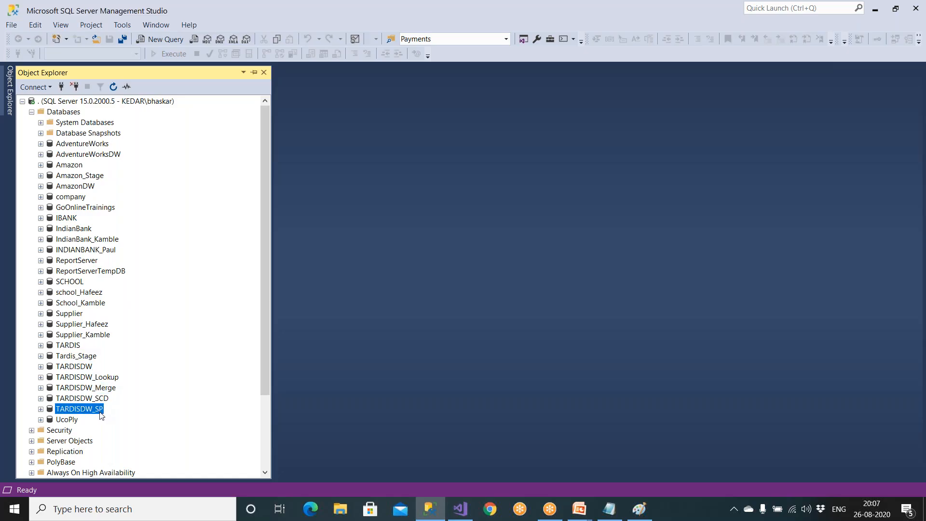
- Select the Analysis Services server node and collapse its Databases folder
{"action": "scroll", "coordinate": [103, 415], "scroll_direction": "down", "scroll_amount": 3}
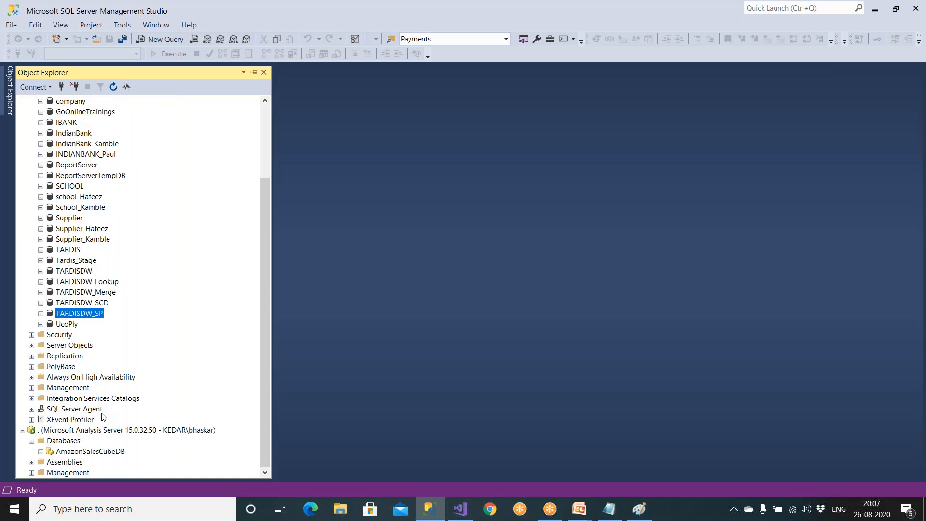
{"action": "left_click", "coordinate": [63, 434]}
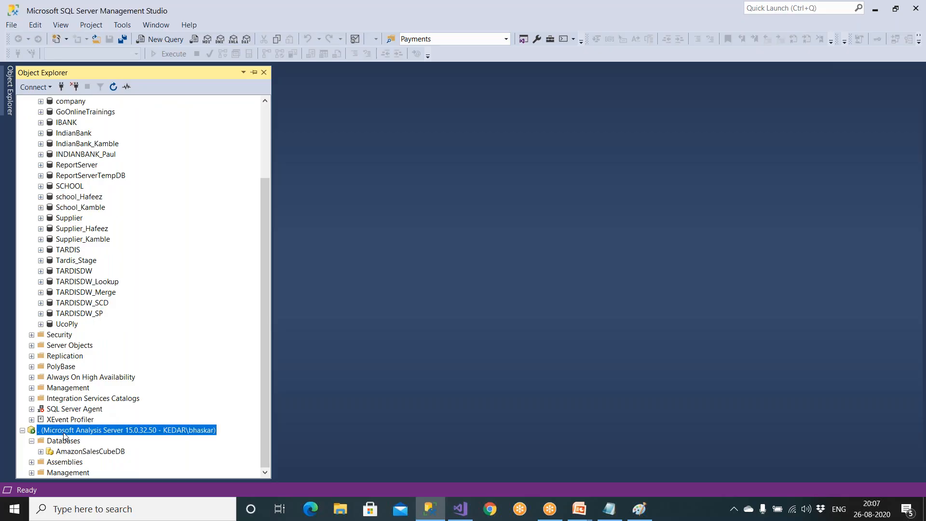
{"action": "left_click", "coordinate": [32, 440]}
- Switch back to Visual Studio and accept the project's deployment properties
{"action": "left_click", "coordinate": [637, 514]}
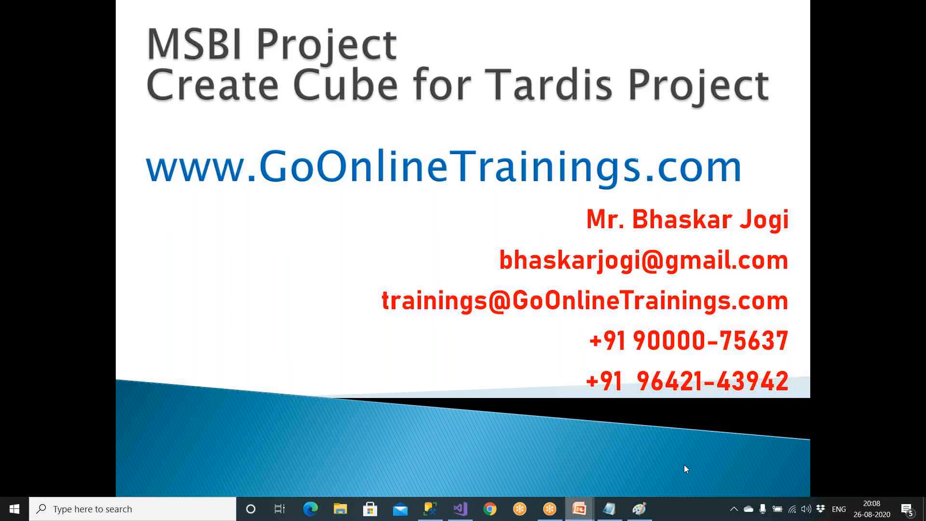
{"action": "left_click", "coordinate": [683, 463]}
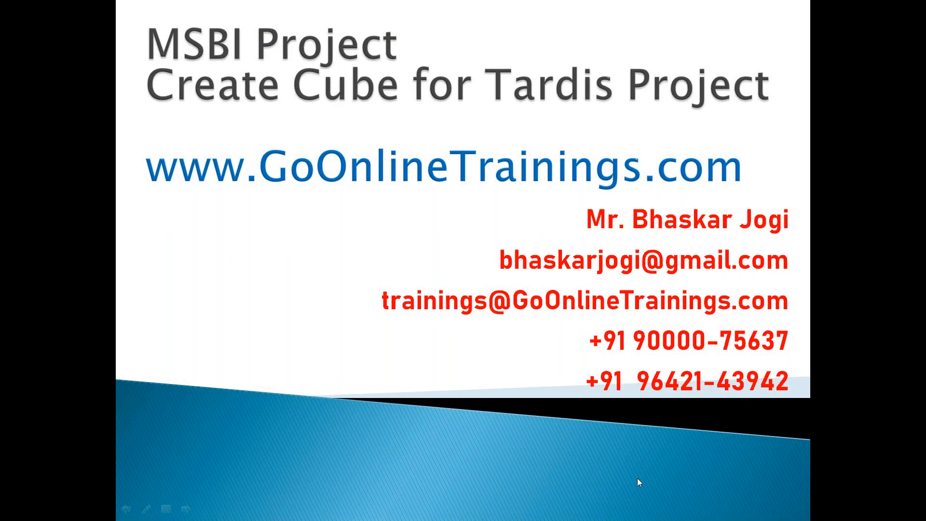
{"action": "key", "text": "super"}
{"action": "left_click", "coordinate": [464, 510]}
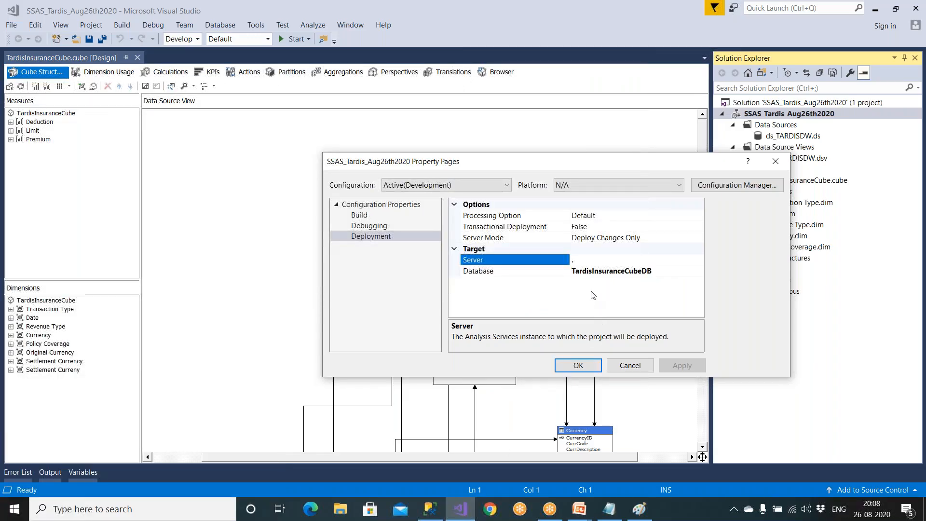
{"action": "left_click", "coordinate": [578, 366]}
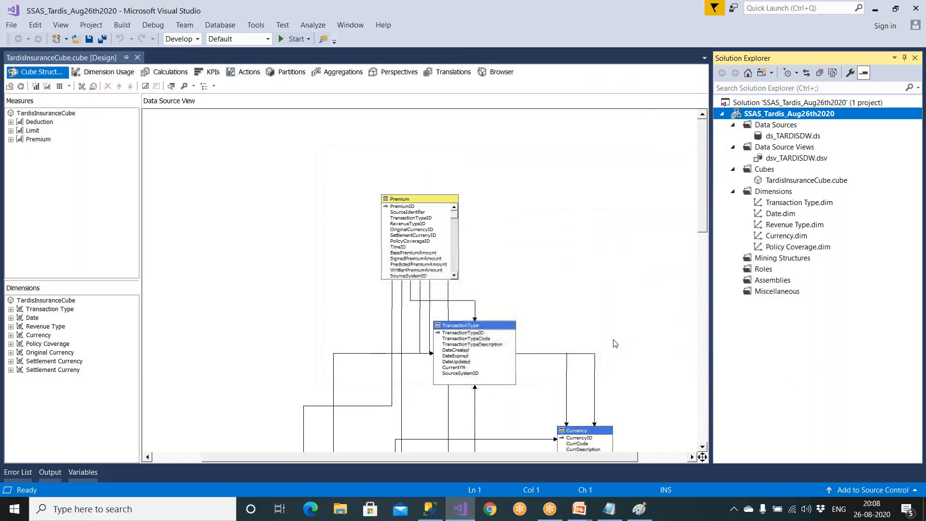
- Process the SSAS_Tardis_Aug26th2020 project, building and deploying it first, and run Process Full on TardisInsuranceCubeDB
{"action": "right_click", "coordinate": [756, 116]}
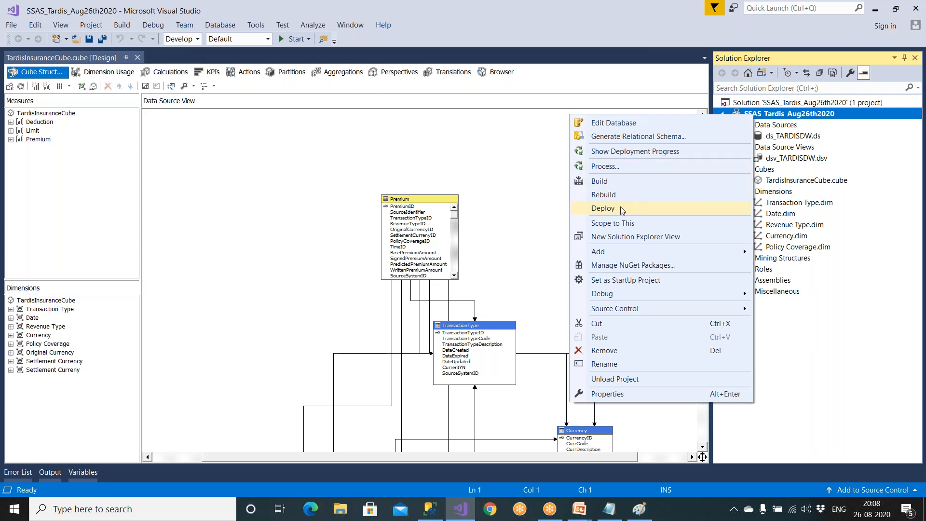
{"action": "left_click", "coordinate": [626, 169]}
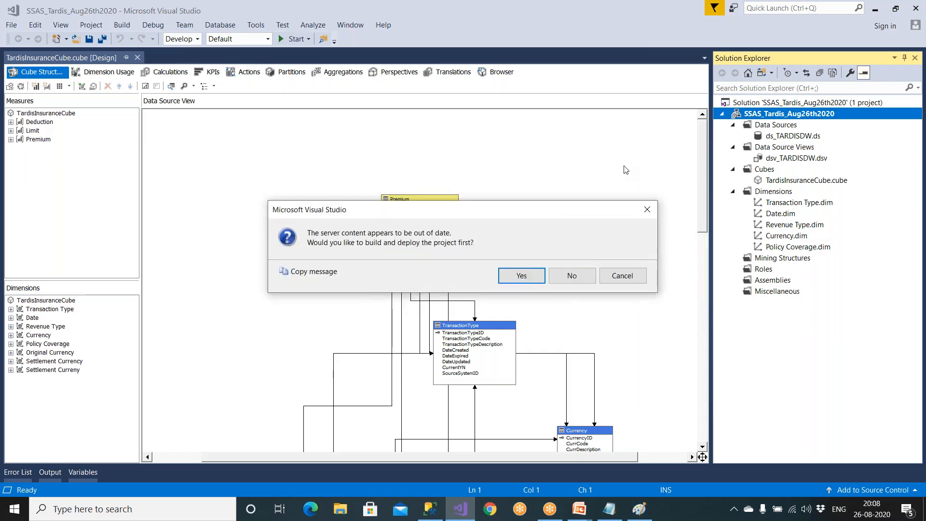
{"action": "left_click", "coordinate": [526, 276]}
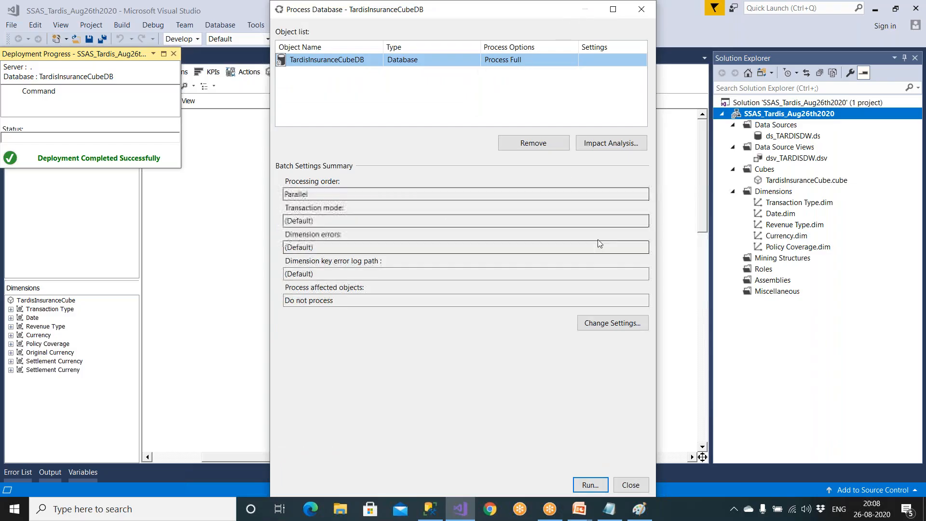
{"action": "left_click_drag", "start_coordinate": [292, 11], "coordinate": [168, 0]}
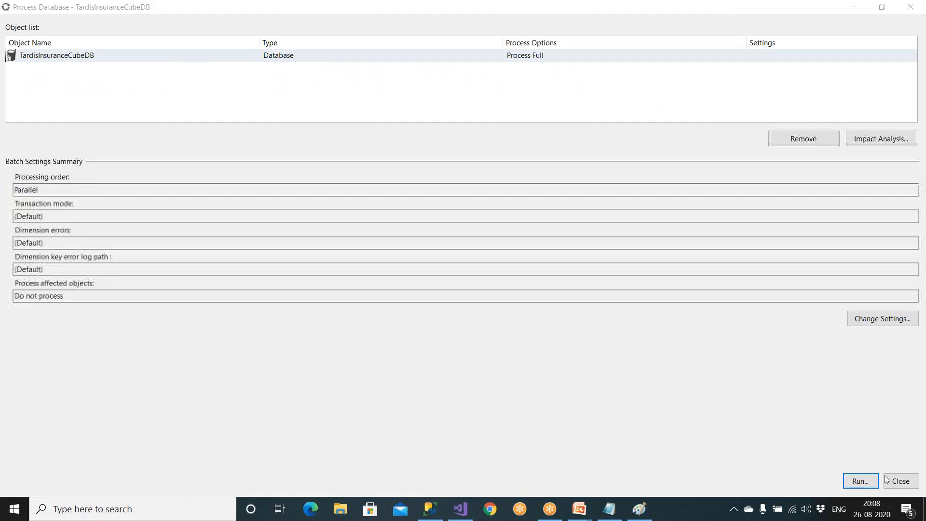
{"action": "left_click", "coordinate": [852, 482]}
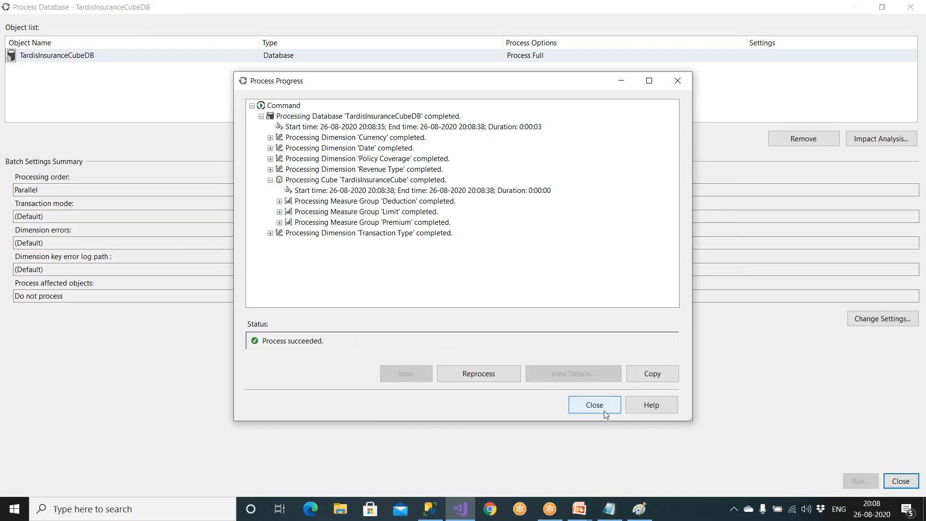
- Close the processing progress, Process Database and deployment progress windows to return to the cube designer
{"action": "left_click", "coordinate": [604, 410]}
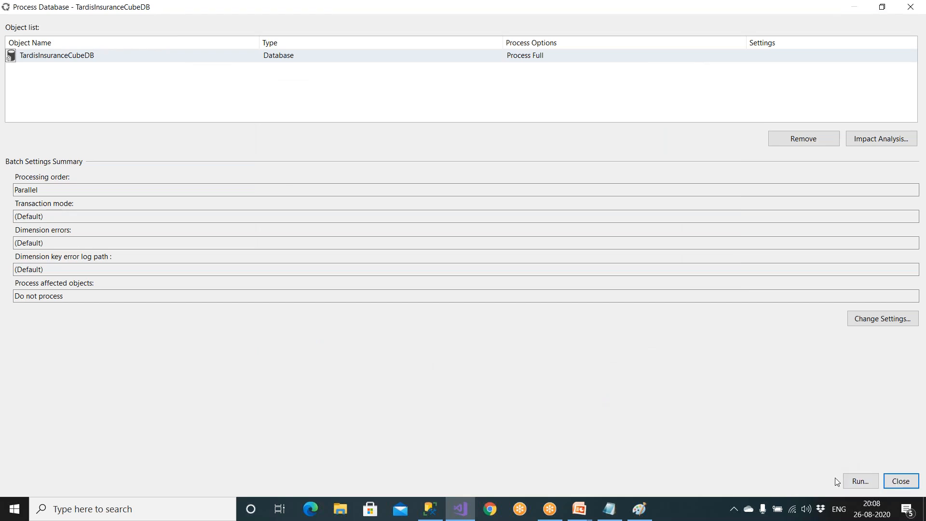
{"action": "left_click", "coordinate": [892, 476]}
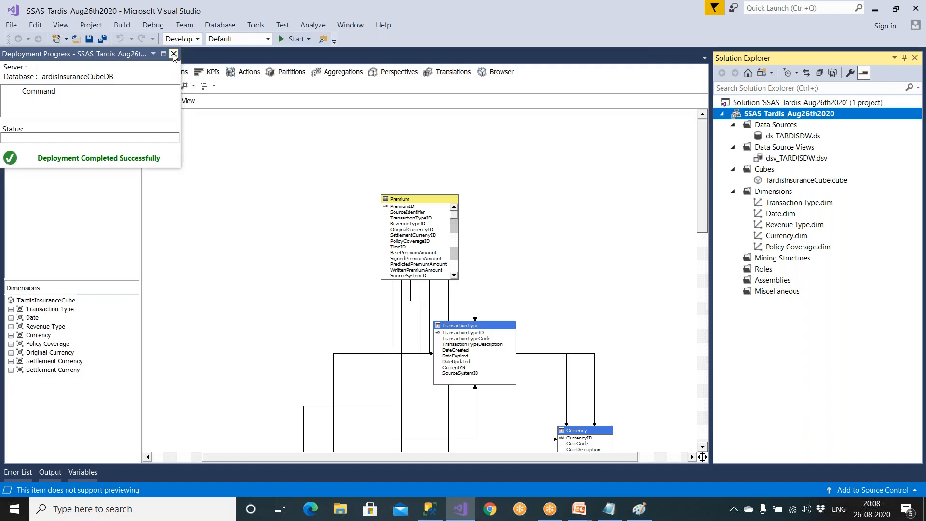
{"action": "left_click", "coordinate": [173, 54]}
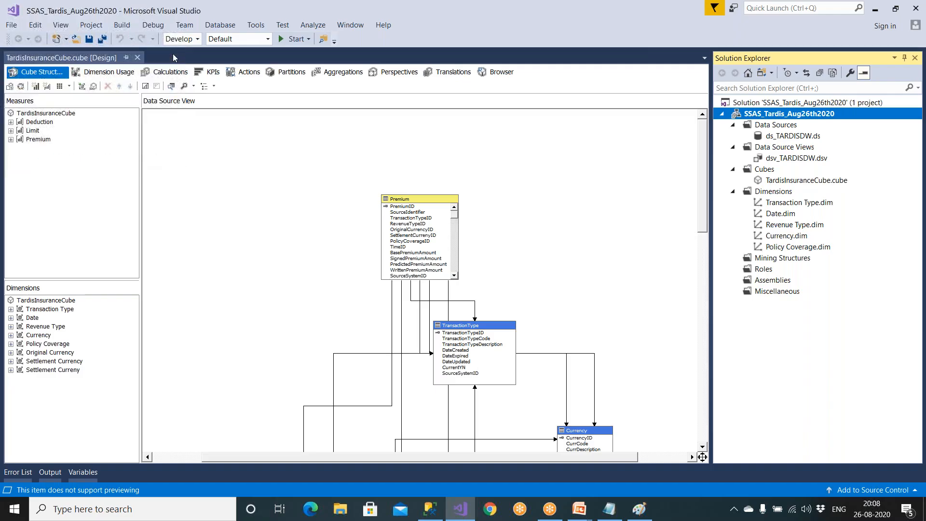
- Look at the cube browser and the dsv_TARDISDW diagram, and inspect the Premium and TransactionType tables in the cube structure
{"action": "left_click", "coordinate": [503, 76]}
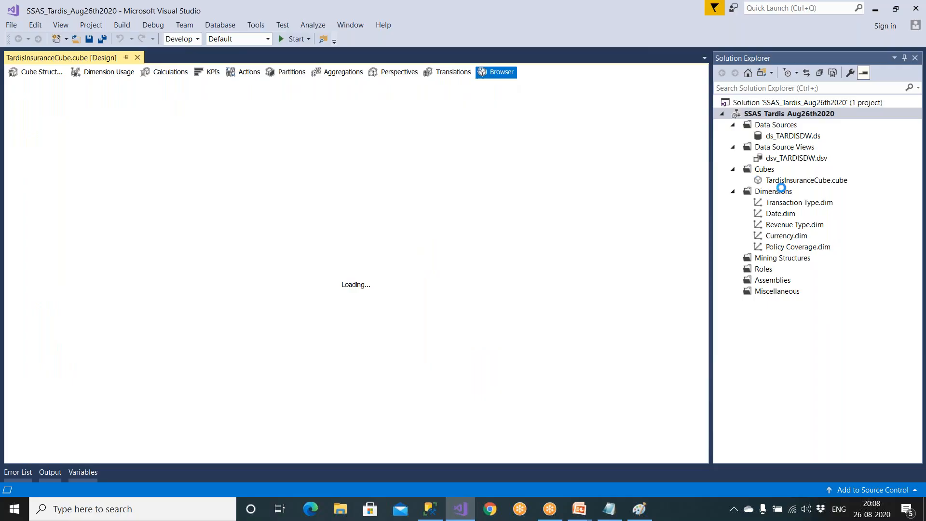
{"action": "double_click", "coordinate": [777, 160]}
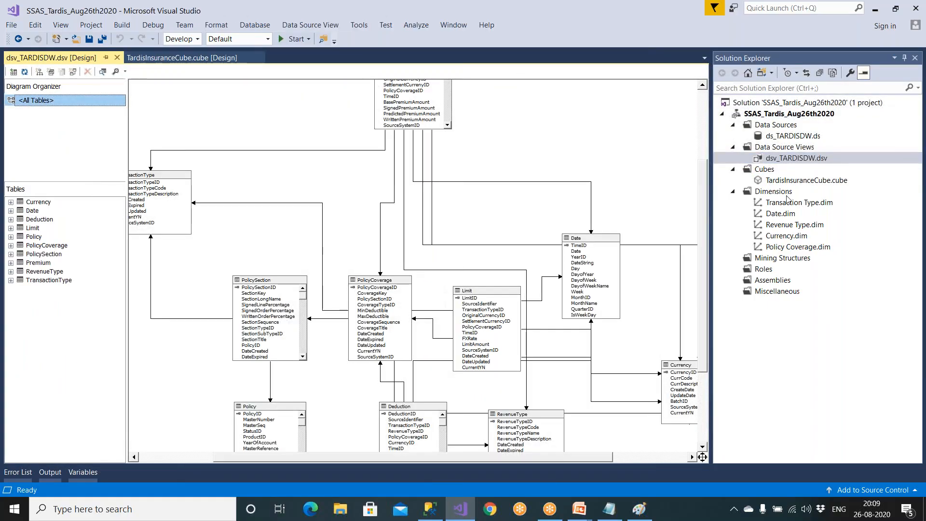
{"action": "double_click", "coordinate": [789, 183]}
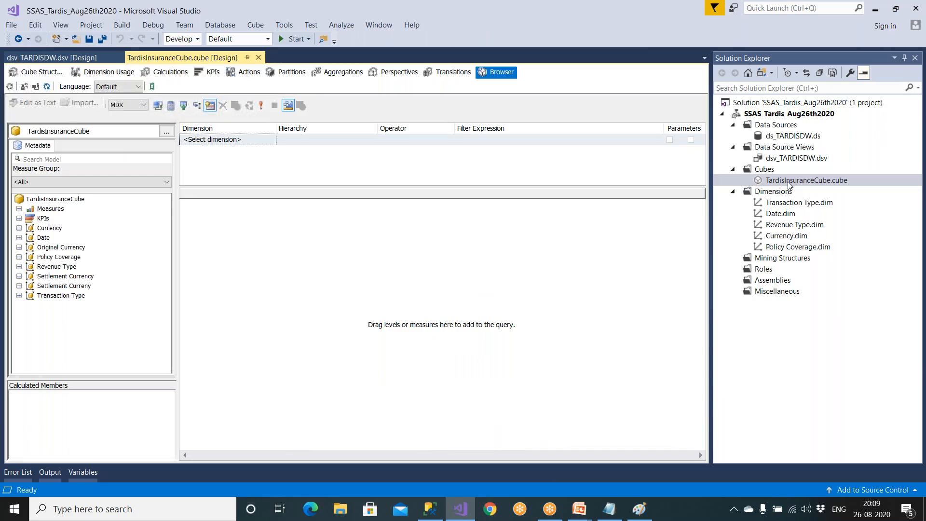
{"action": "left_click", "coordinate": [35, 73]}
{"action": "left_click", "coordinate": [404, 199]}
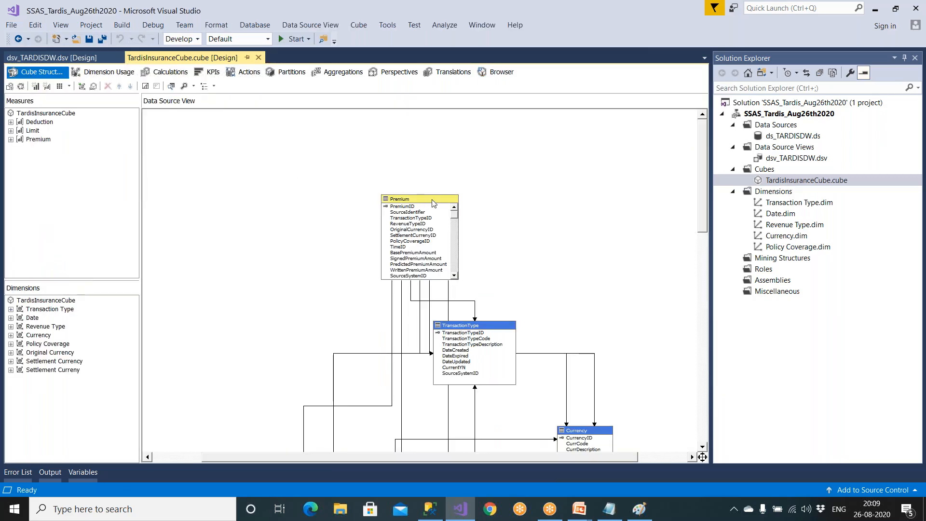
{"action": "left_click", "coordinate": [500, 328]}
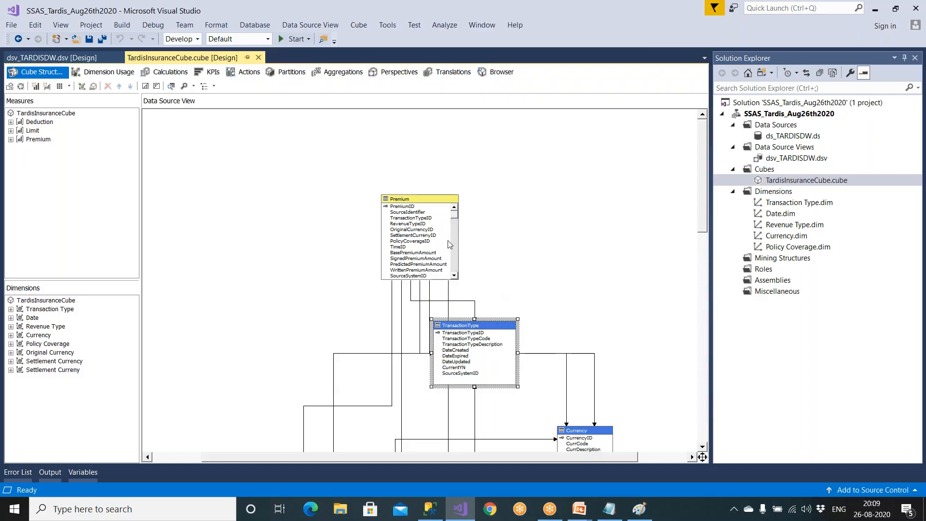
- Reopen the dsv_TARDISDW data source view and inspect the Date and Limit tables in its diagram
{"action": "left_click", "coordinate": [778, 162]}
{"action": "double_click", "coordinate": [779, 162]}
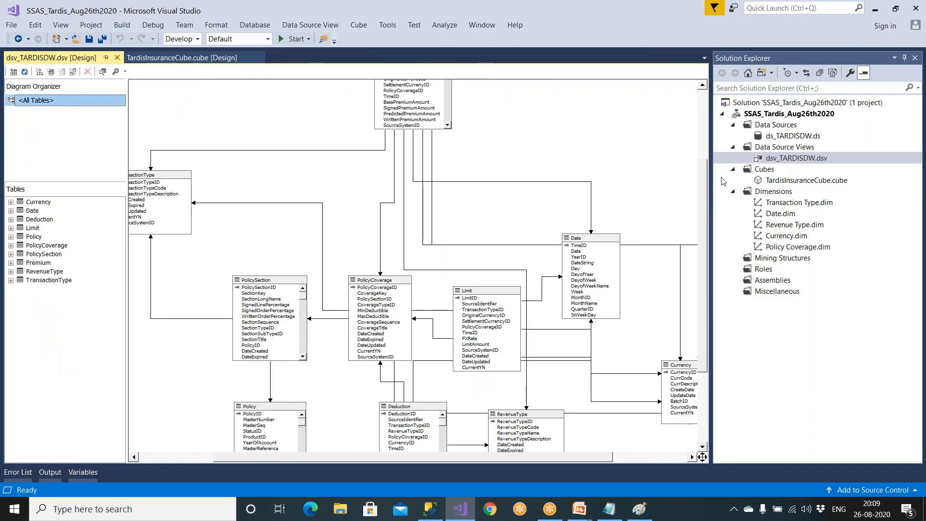
{"action": "left_click", "coordinate": [605, 244]}
{"action": "left_click", "coordinate": [512, 290]}
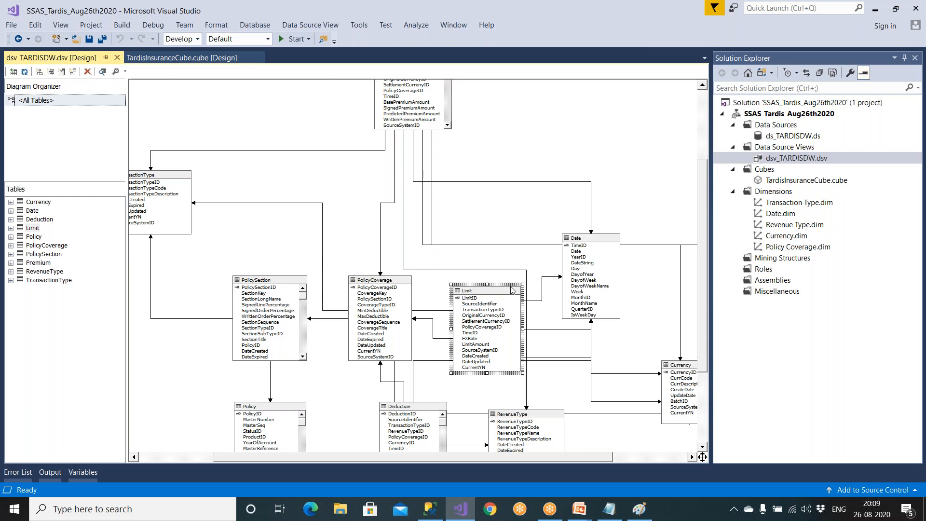
{"action": "left_click", "coordinate": [593, 242]}
{"action": "left_click", "coordinate": [511, 299]}
- Return to TardisInsuranceCube's structure and look over the fact and dimension tables in its diagram
{"action": "double_click", "coordinate": [768, 181]}
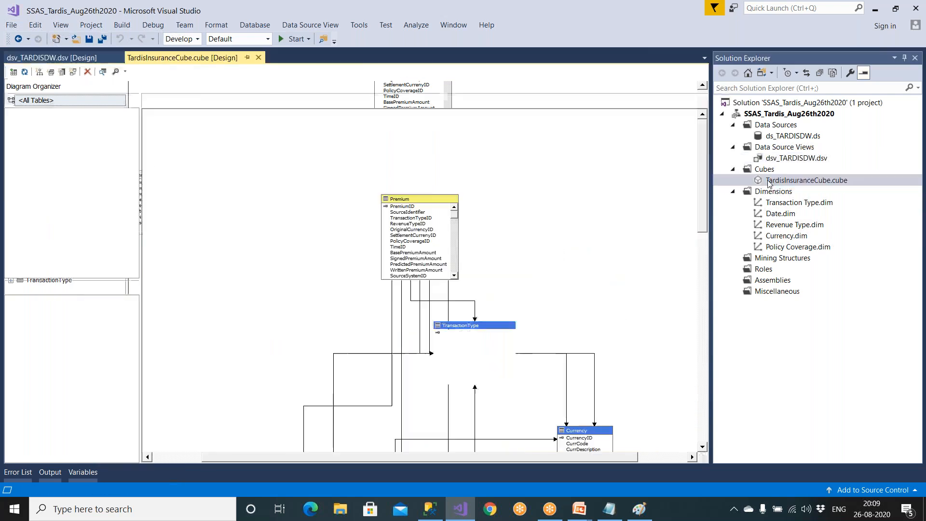
{"action": "scroll", "coordinate": [465, 245], "scroll_direction": "down", "scroll_amount": 5}
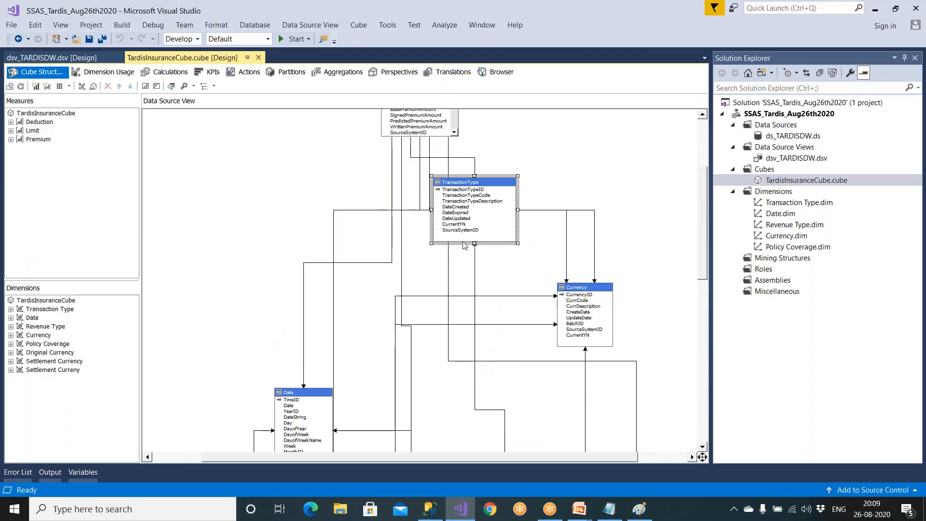
{"action": "scroll", "coordinate": [179, 145], "scroll_direction": "up", "scroll_amount": 5}
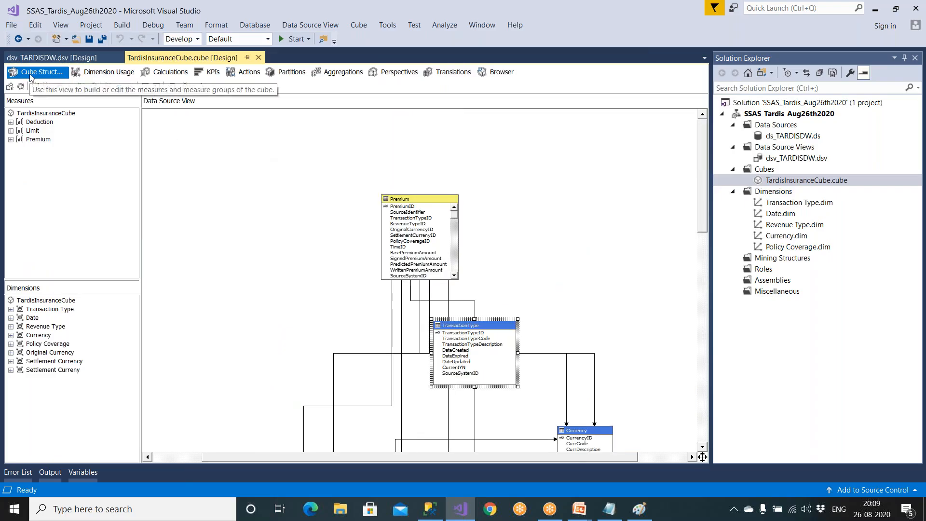
- Browse the cube's Limit and Deduction measures, add Deduction Amount to the query area, and execute the query
{"action": "left_click", "coordinate": [501, 72]}
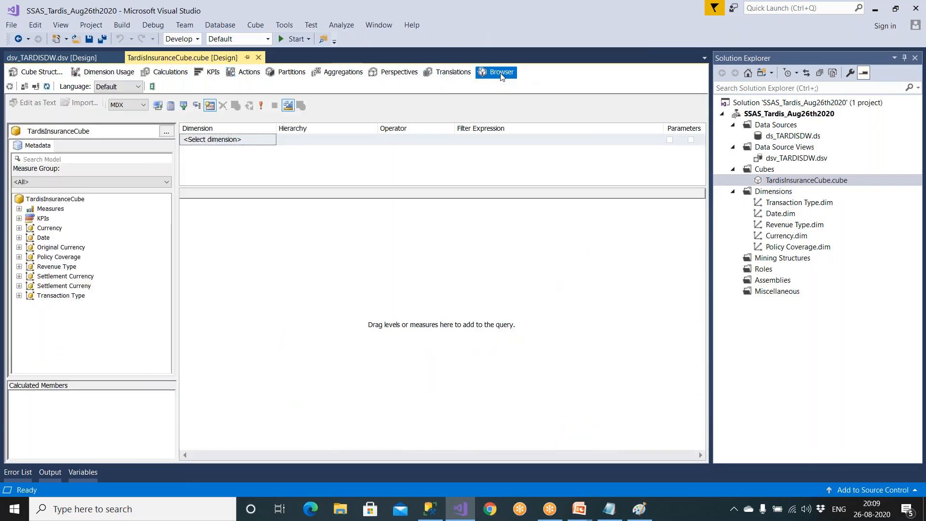
{"action": "left_click", "coordinate": [19, 208]}
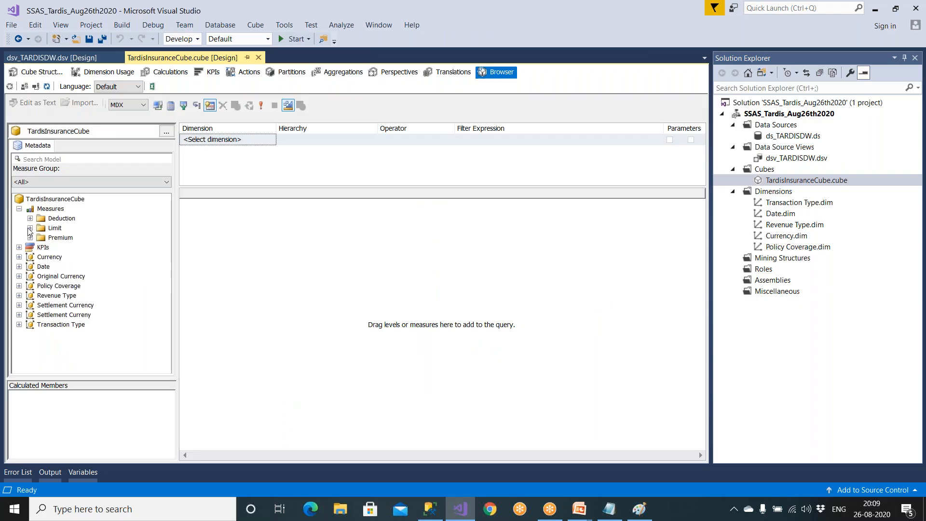
{"action": "left_click", "coordinate": [30, 229]}
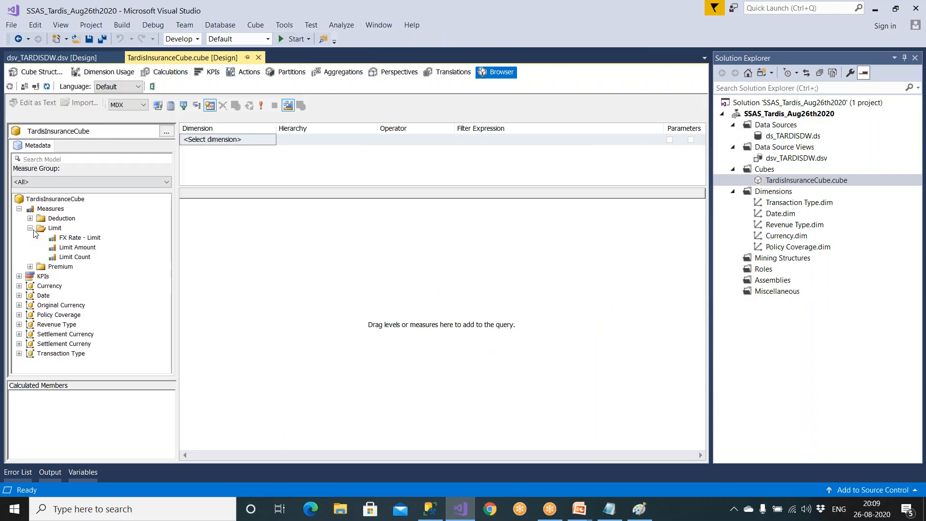
{"action": "left_click", "coordinate": [30, 228]}
{"action": "left_click", "coordinate": [30, 218]}
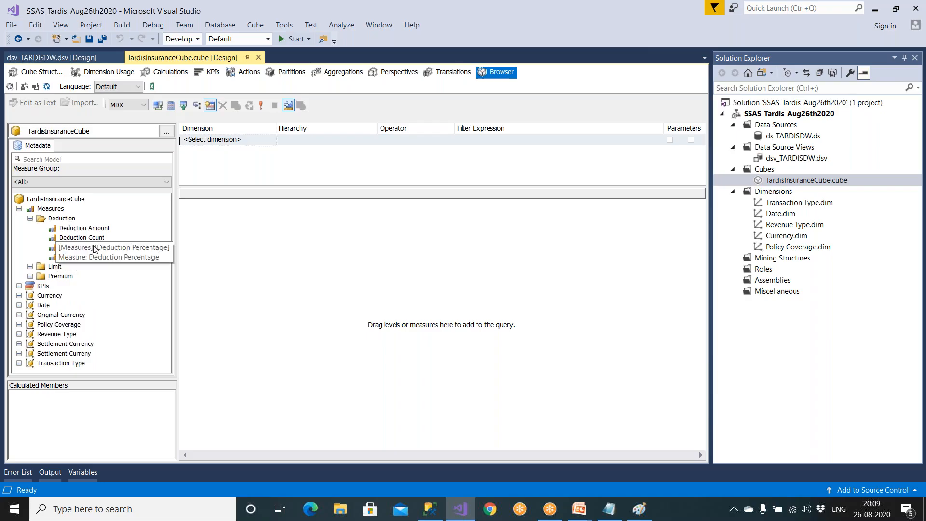
{"action": "left_click_drag", "start_coordinate": [95, 229], "coordinate": [431, 312]}
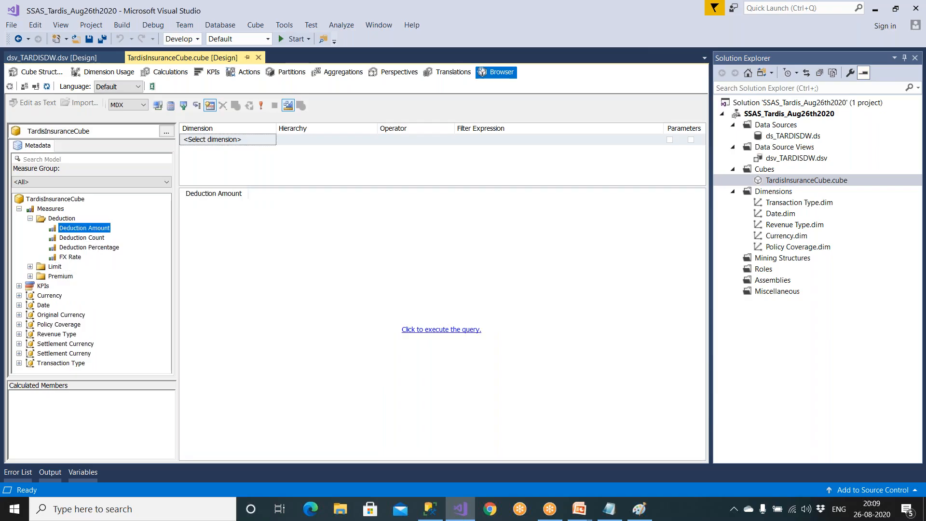
{"action": "left_click", "coordinate": [438, 330]}
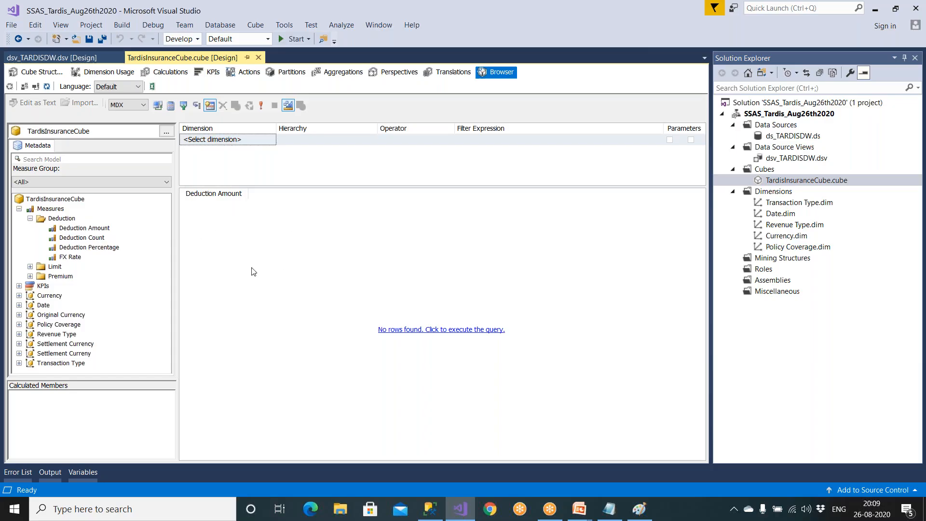
- Switch to SQL Server Management Studio, check the tables in TARDISDW_Lookup, and return to the cube browser in Visual Studio
{"action": "left_click", "coordinate": [428, 509]}
{"action": "scroll", "coordinate": [94, 368], "scroll_direction": "up", "scroll_amount": 3}
{"action": "double_click", "coordinate": [102, 381]}
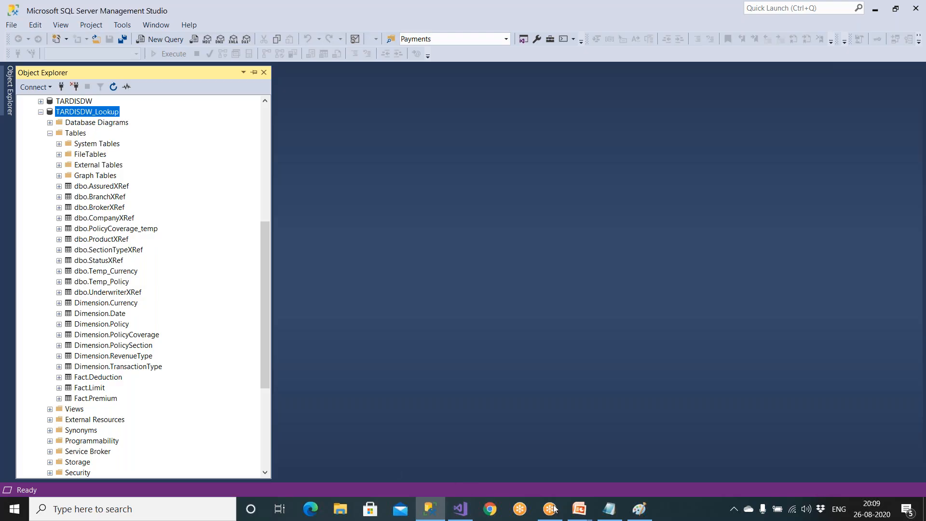
{"action": "left_click", "coordinate": [460, 509]}
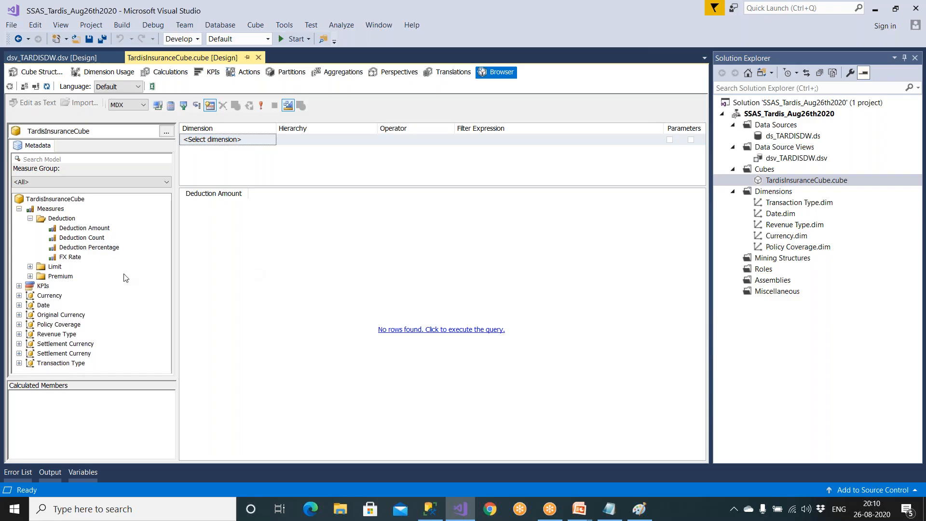
- Try adding Deduction Amount to the query again, and inspect the attributes under the Date and Transaction Type dimensions
{"action": "left_click_drag", "start_coordinate": [98, 230], "coordinate": [185, 232]}
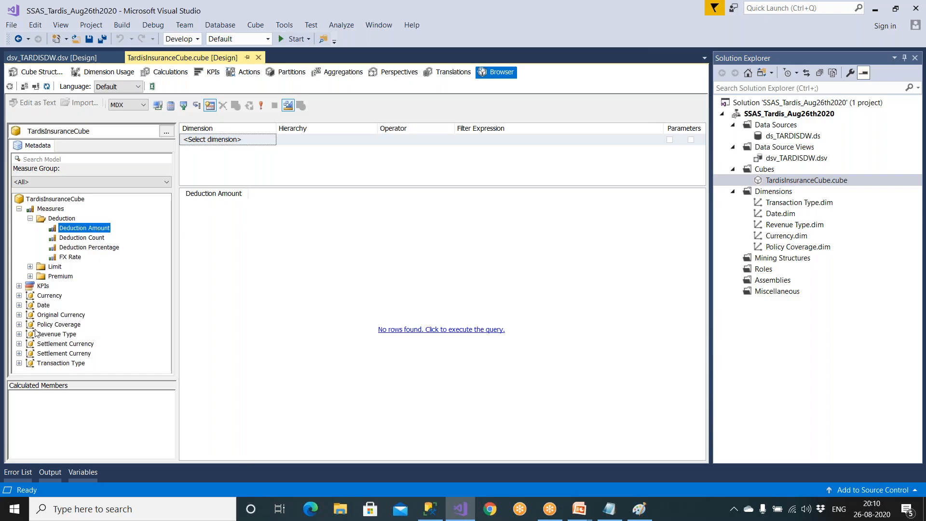
{"action": "left_click", "coordinate": [19, 305]}
{"action": "left_click", "coordinate": [30, 314]}
{"action": "left_click", "coordinate": [30, 314]}
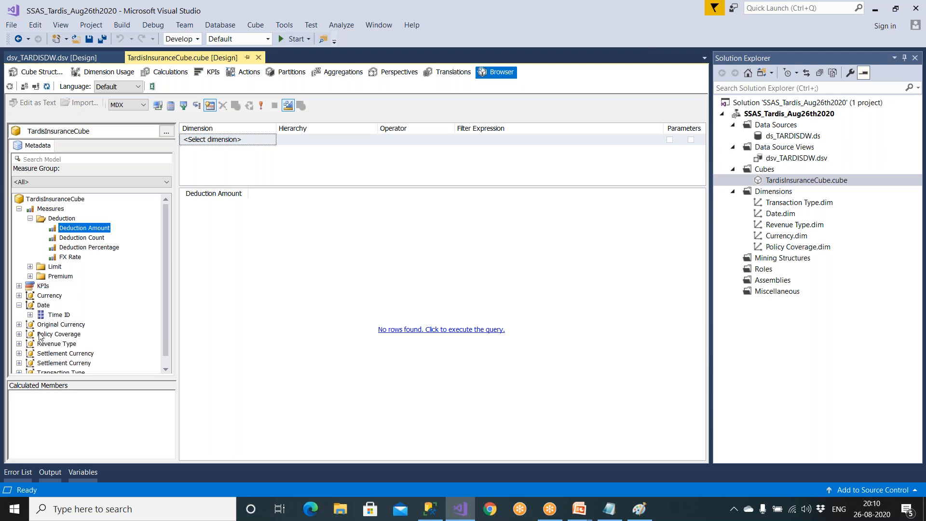
{"action": "scroll", "coordinate": [40, 336], "scroll_direction": "down", "scroll_amount": 1}
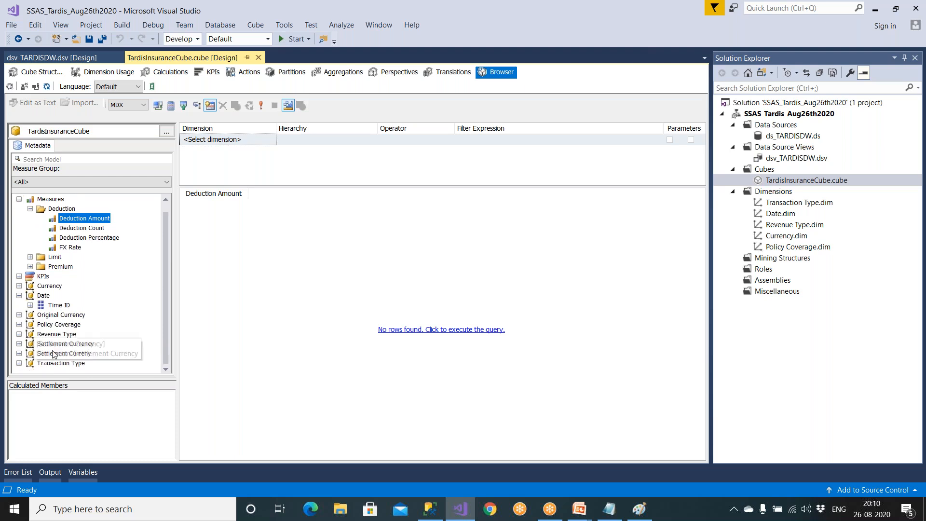
{"action": "left_click", "coordinate": [20, 363]}
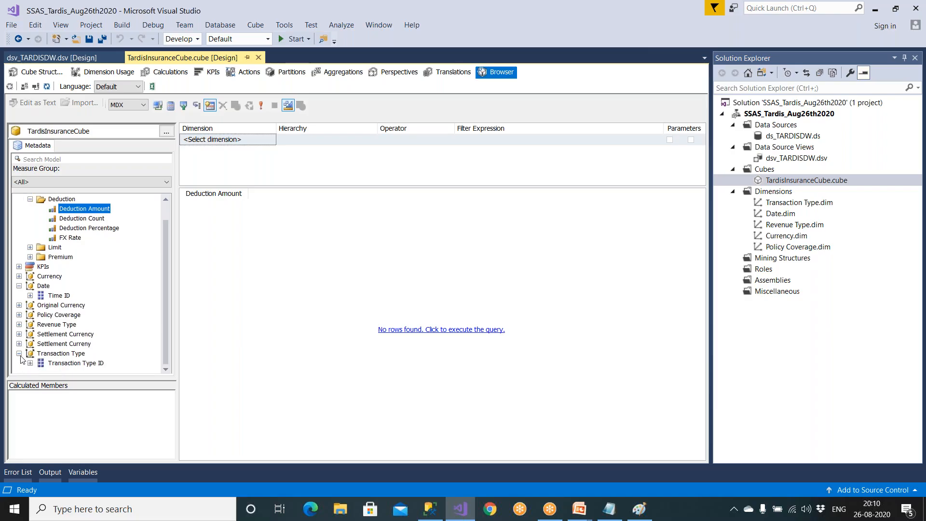
{"action": "left_click", "coordinate": [19, 354]}
- Inspect the attributes of the Original Currency, Policy Coverage, Revenue Type, both settlement currency and Transaction Type dimensions
{"action": "left_click", "coordinate": [43, 317]}
{"action": "left_click", "coordinate": [19, 315]}
{"action": "left_click", "coordinate": [65, 325]}
{"action": "left_click", "coordinate": [20, 335]}
{"action": "left_click", "coordinate": [20, 334]}
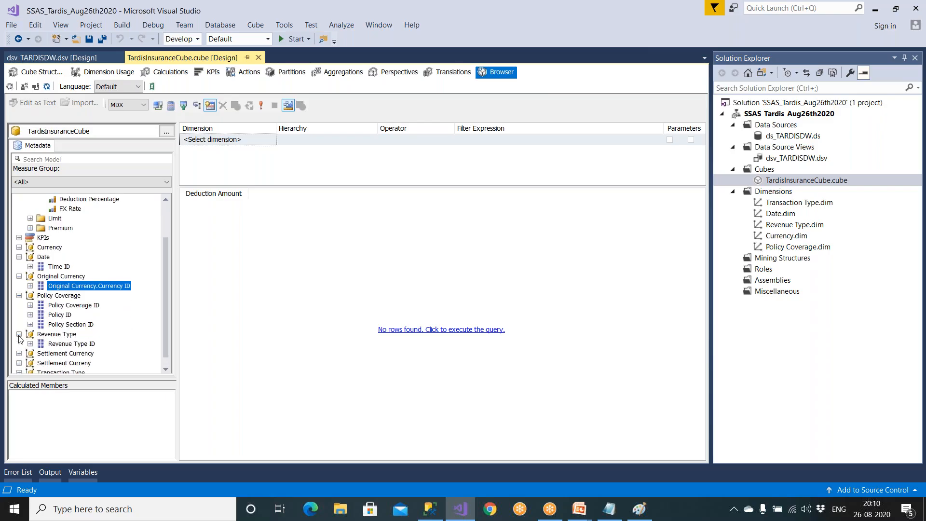
{"action": "left_click", "coordinate": [19, 353]}
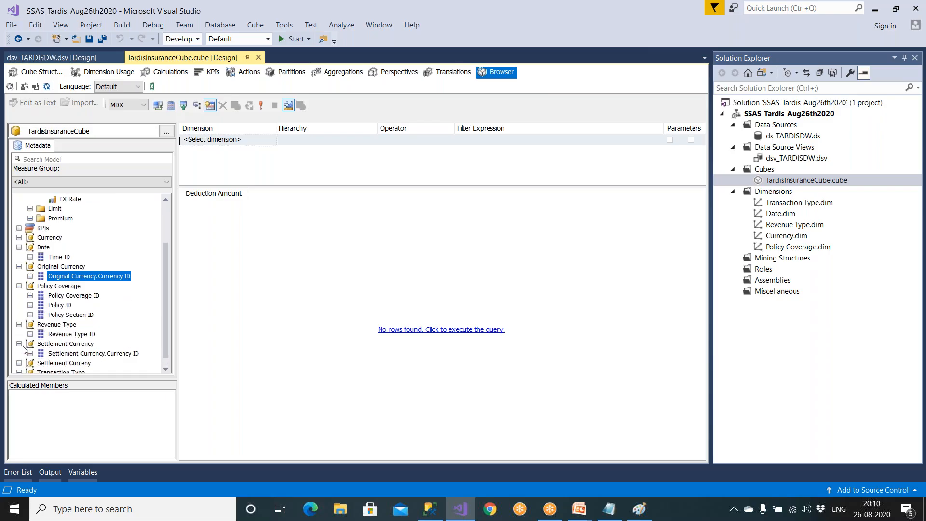
{"action": "left_click", "coordinate": [20, 353]}
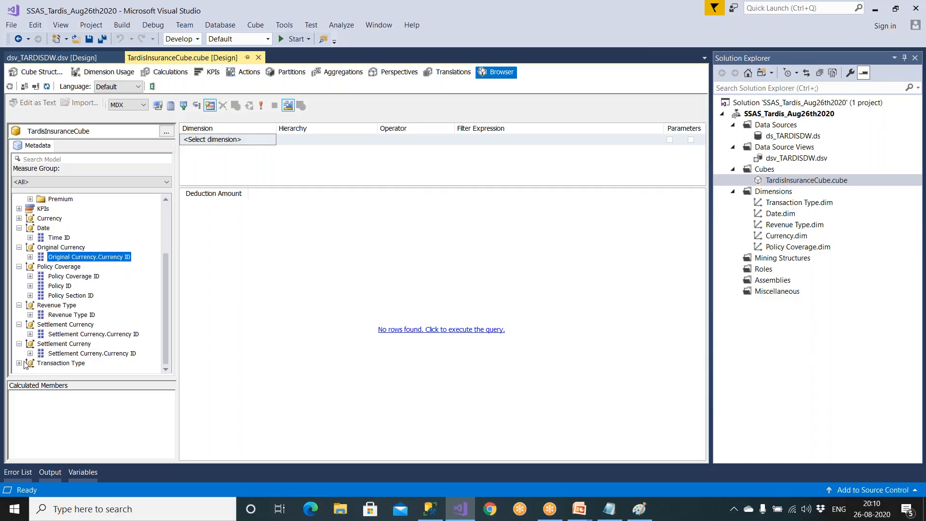
{"action": "left_click", "coordinate": [19, 363]}
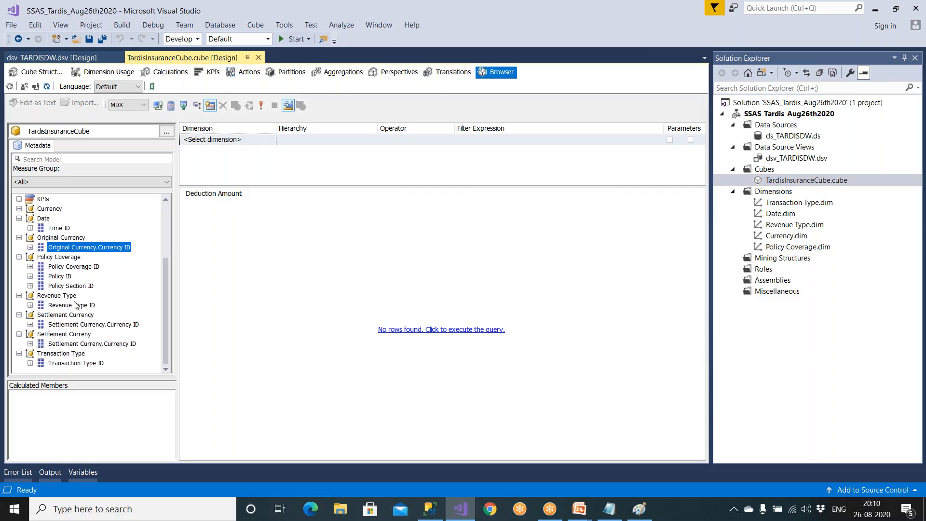
- Check the Currency dimension's attribute and collapse the expanded dimensions from Date through Settlement Currency
{"action": "scroll", "coordinate": [75, 304], "scroll_direction": "up", "scroll_amount": 3}
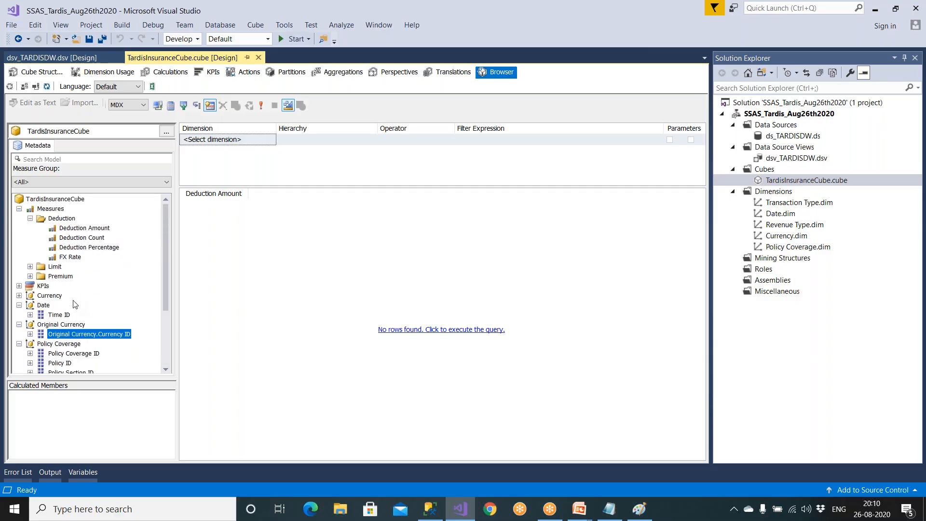
{"action": "left_click", "coordinate": [19, 305]}
{"action": "left_click", "coordinate": [19, 296]}
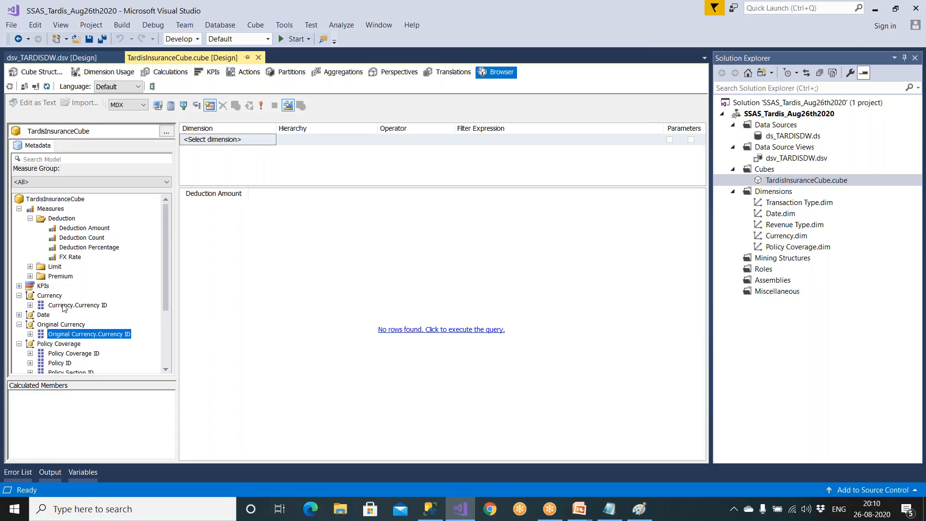
{"action": "left_click", "coordinate": [71, 306]}
{"action": "left_click", "coordinate": [19, 296]}
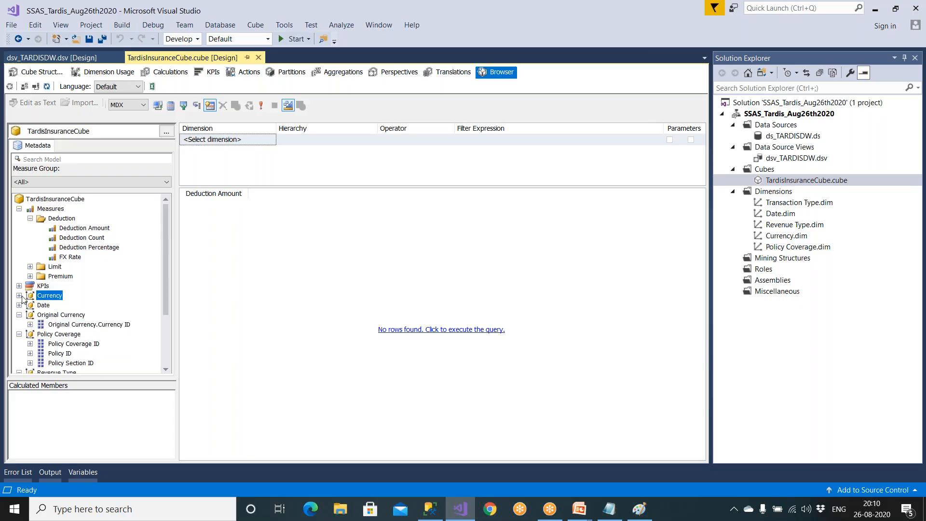
{"action": "left_click", "coordinate": [20, 314]}
{"action": "left_click", "coordinate": [19, 324]}
{"action": "left_click", "coordinate": [20, 334]}
{"action": "left_click", "coordinate": [20, 343]}
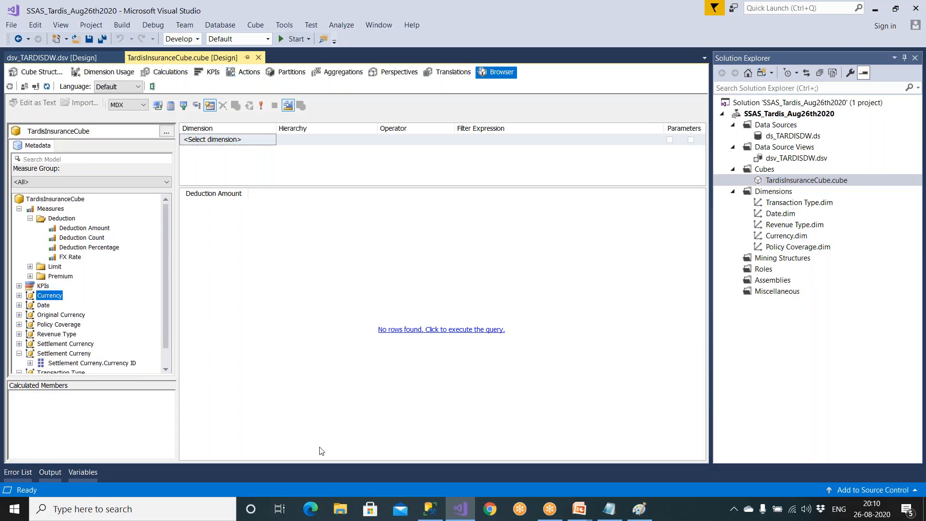
- Switch to SQL Server Management Studio and look through the databases and the TARDISDW_Lookup tables
{"action": "left_click", "coordinate": [429, 510]}
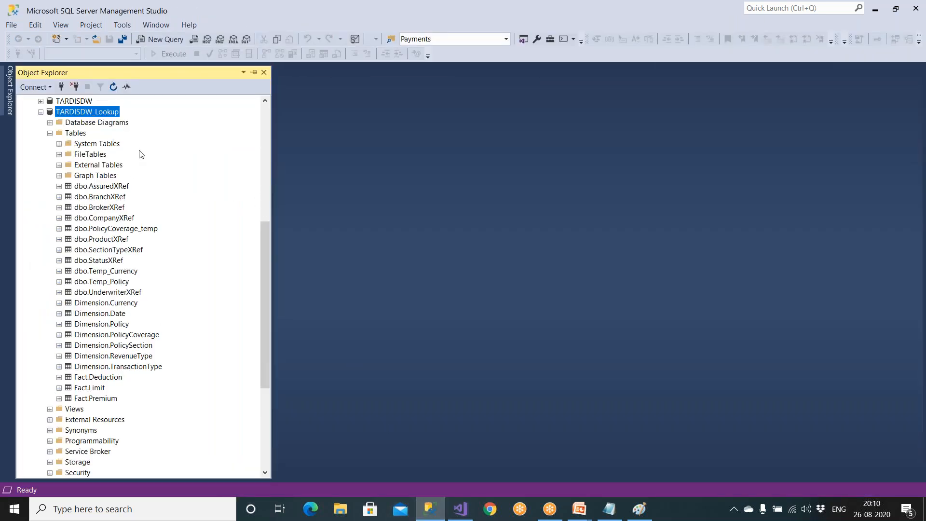
{"action": "left_click_drag", "start_coordinate": [267, 309], "coordinate": [263, 169]}
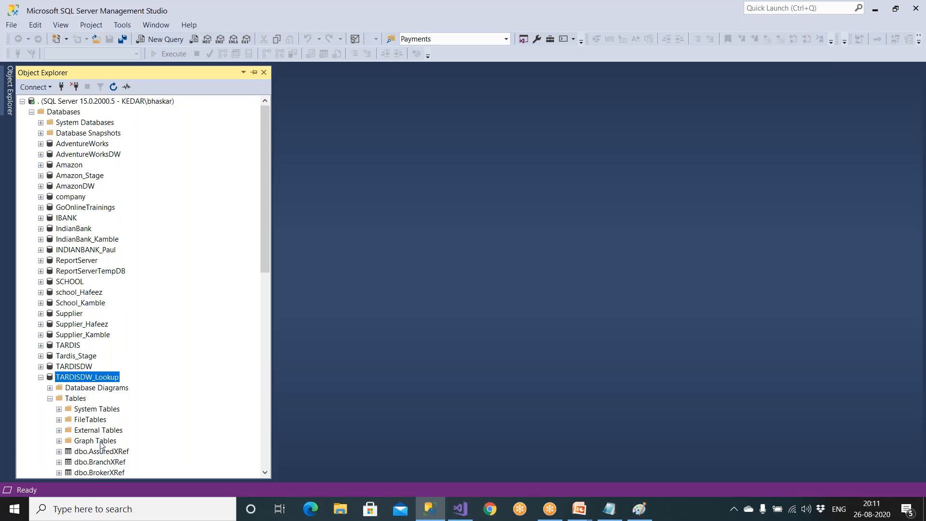
{"action": "scroll", "coordinate": [112, 457], "scroll_direction": "down", "scroll_amount": 1}
{"action": "scroll", "coordinate": [111, 456], "scroll_direction": "down", "scroll_amount": 4}
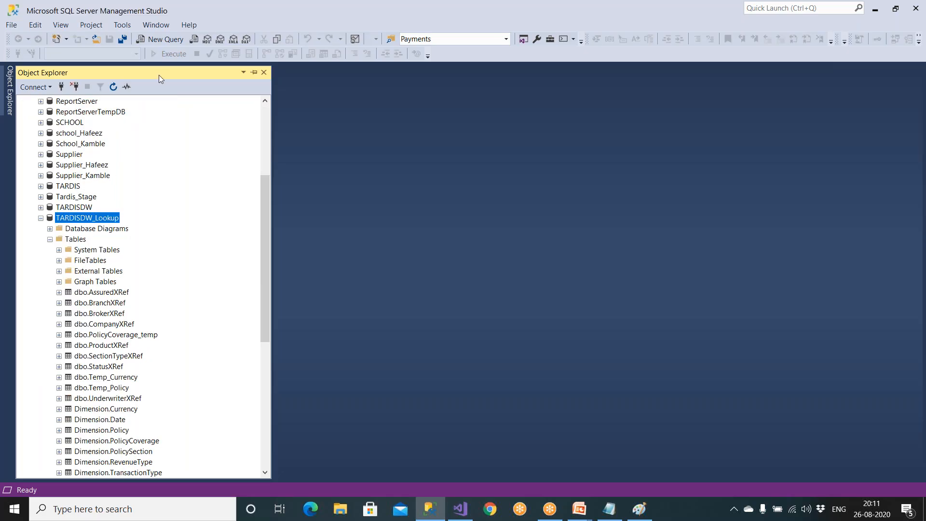
- Create a new query on TARDISDW_Lookup and run "select * from Dimension.Policy"
{"action": "left_click", "coordinate": [156, 39]}
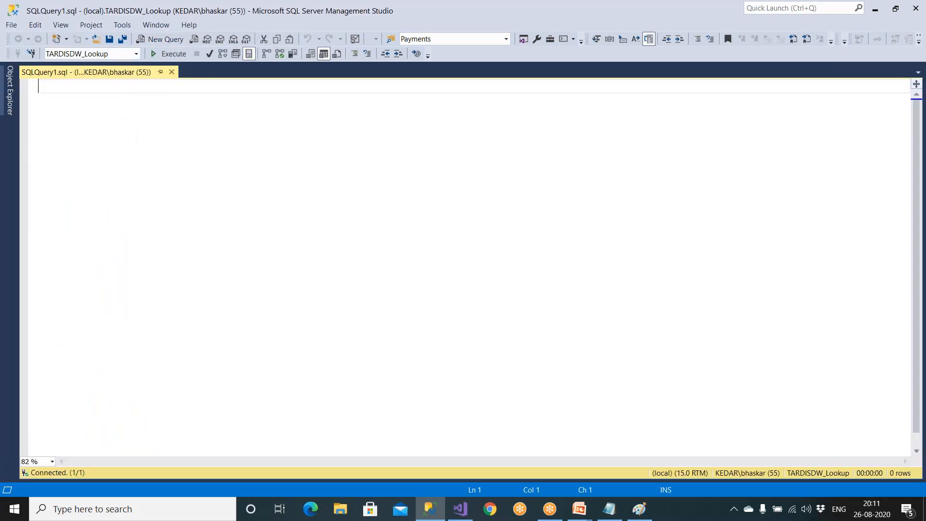
{"action": "type", "text": "elect * from Dimension.Policy"}
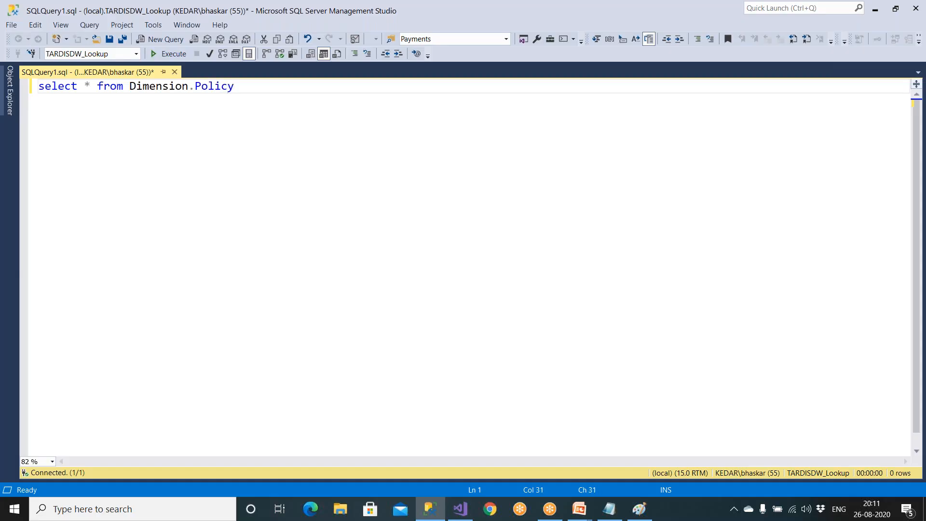
{"action": "key", "text": "F5"}
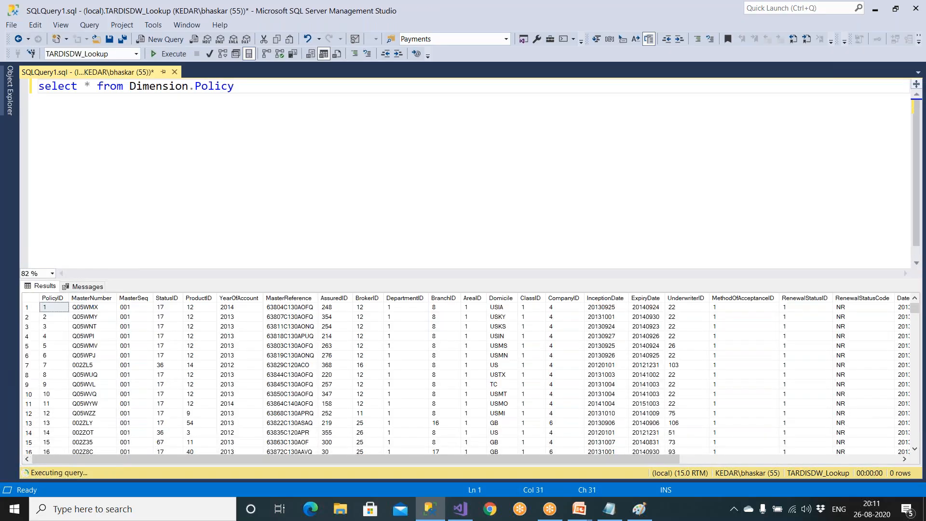
- Duplicate the Dimension.Policy query three lines below the original
{"action": "key", "text": "shift+Home"}
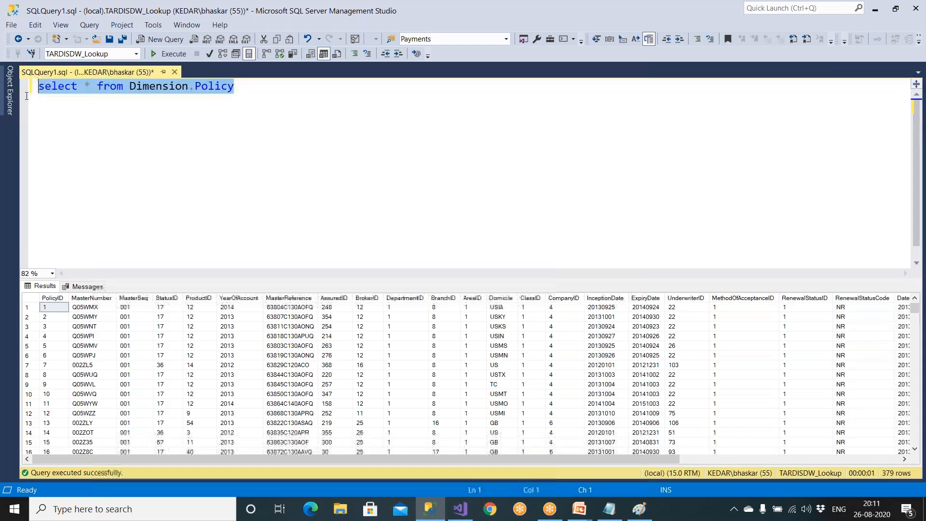
{"action": "key", "text": "ctrl+c"}
{"action": "left_click", "coordinate": [237, 90]}
{"action": "key", "text": "Return"}
{"action": "key", "text": "Return"}
{"action": "key", "text": "Return"}
{"action": "key", "text": "ctrl+v"}
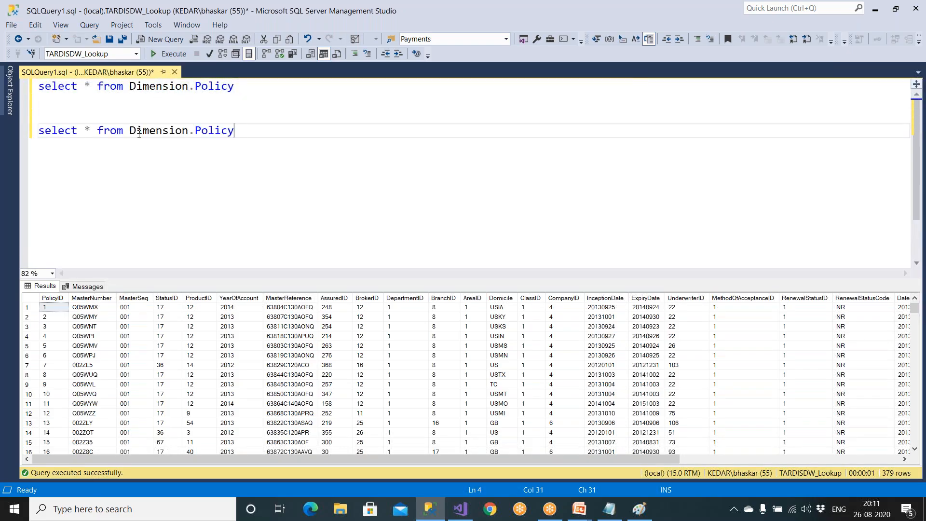
- Change the table in the copied query to Fact.Deduction and run only that statement
{"action": "left_click_drag", "start_coordinate": [130, 131], "coordinate": [246, 132]}
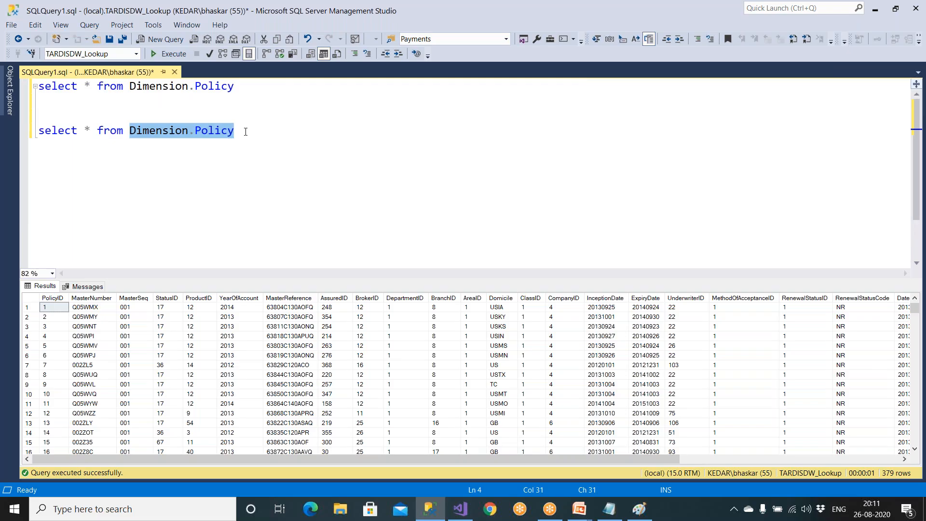
{"action": "type", "text": "Fact.Ded"}
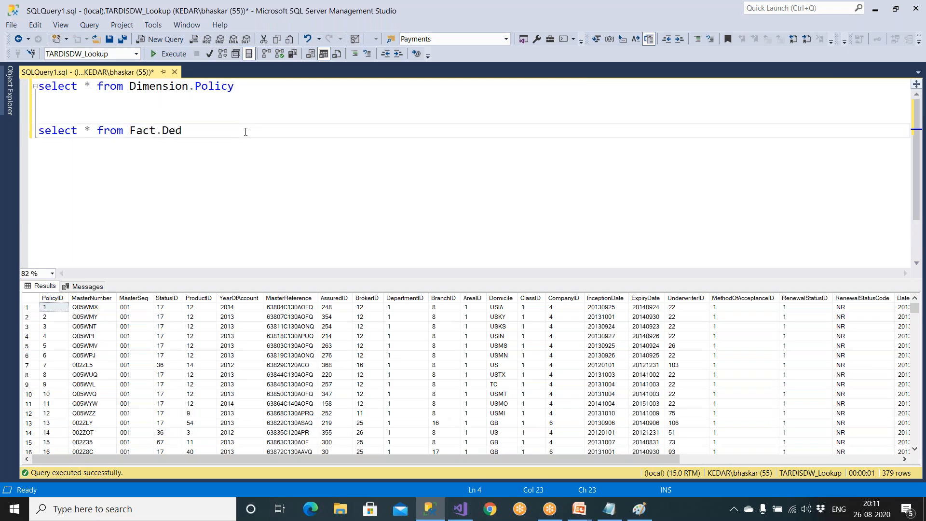
{"action": "type", "text": "uctions"}
{"action": "key", "text": "ctrl+shift+Left"}
{"action": "key", "text": "ctrl+shift+Left"}
{"action": "key", "text": "ctrl+shift+Left"}
{"action": "key", "text": "ctrl+shift+Left"}
{"action": "key", "text": "ctrl+shift+Left"}
{"action": "key", "text": "ctrl+shift+Left"}
{"action": "key", "text": "ctrl+shift+Left"}
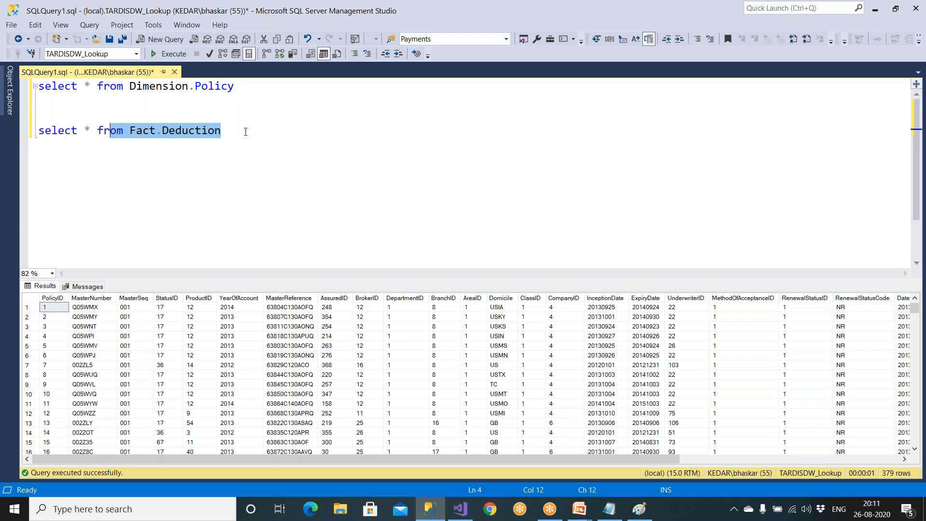
{"action": "key", "text": "F5"}
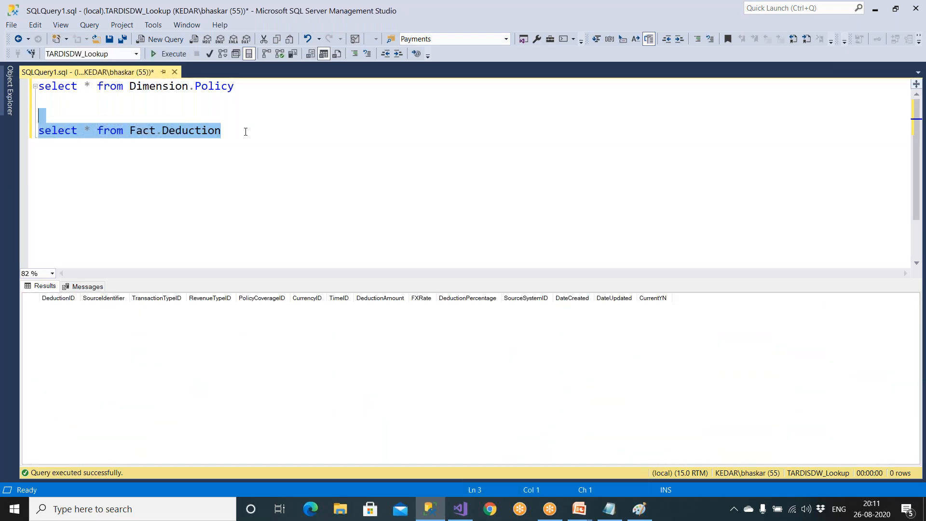
- Add the query "select * from Fact.Premium" below the Fact.Deduction query and run it on its own
{"action": "left_click", "coordinate": [235, 134]}
{"action": "key", "text": "Return"}
{"action": "key", "text": "ctrl+v"}
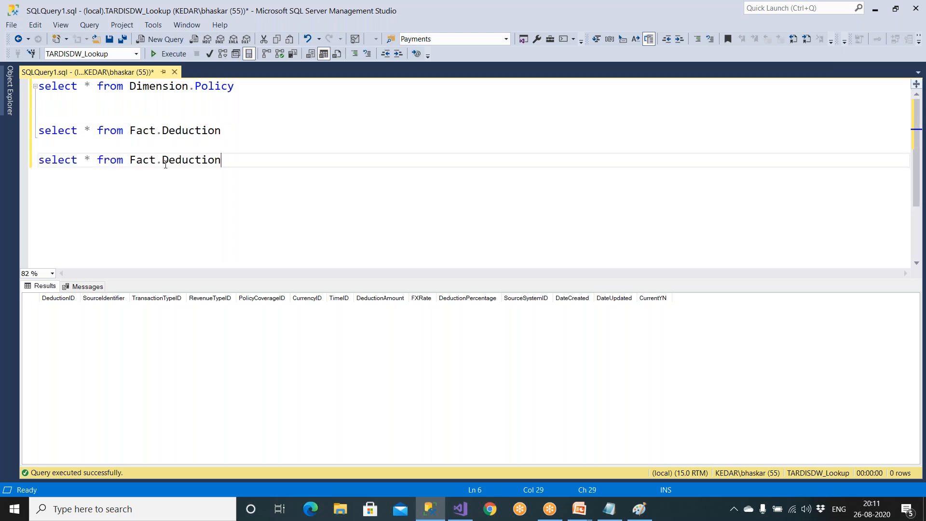
{"action": "left_click_drag", "start_coordinate": [162, 159], "coordinate": [242, 160]}
{"action": "type", "text": "Premium"}
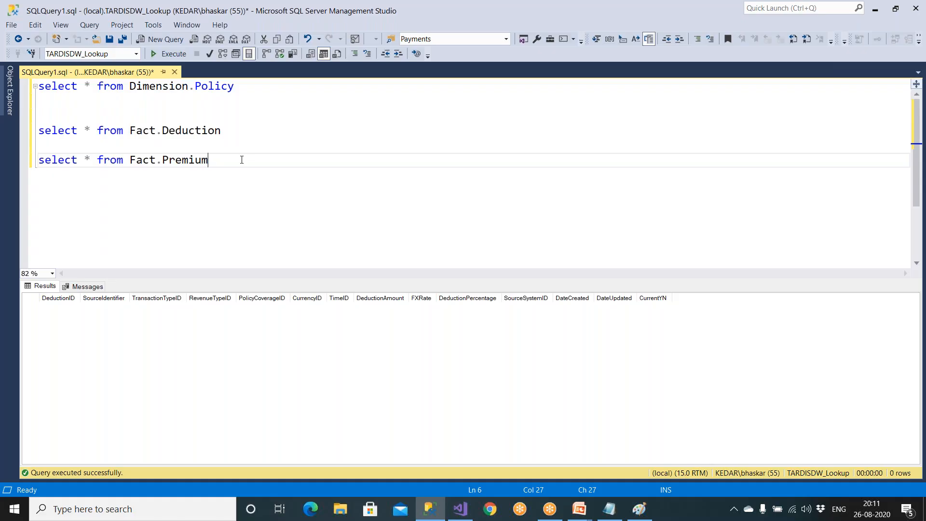
{"action": "left_click_drag", "start_coordinate": [236, 159], "coordinate": [14, 157]}
{"action": "left_click", "coordinate": [166, 53]}
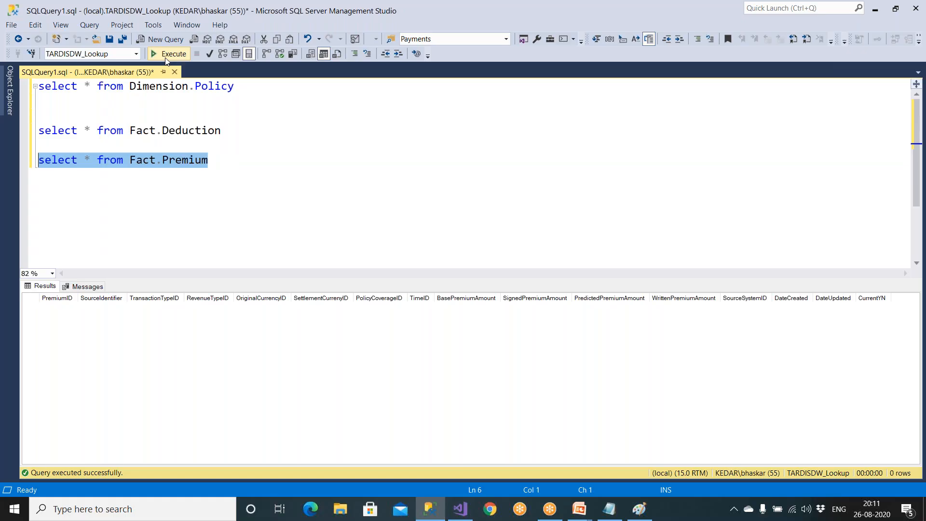
- Copy the Fact.Premium query onto the line below and change its table to Fact.Limit
{"action": "left_click", "coordinate": [213, 173]}
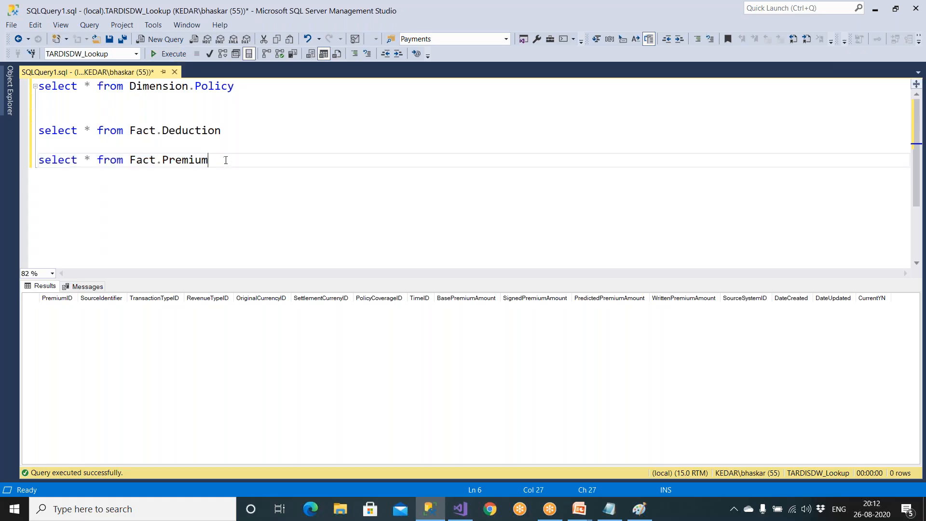
{"action": "left_click_drag", "start_coordinate": [219, 161], "coordinate": [39, 160]}
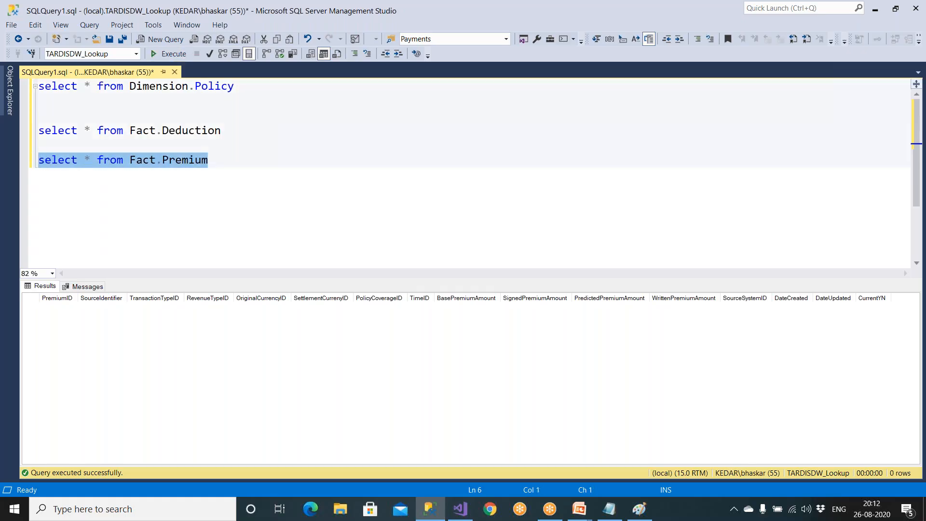
{"action": "left_click", "coordinate": [220, 161]}
{"action": "key", "text": "Return"}
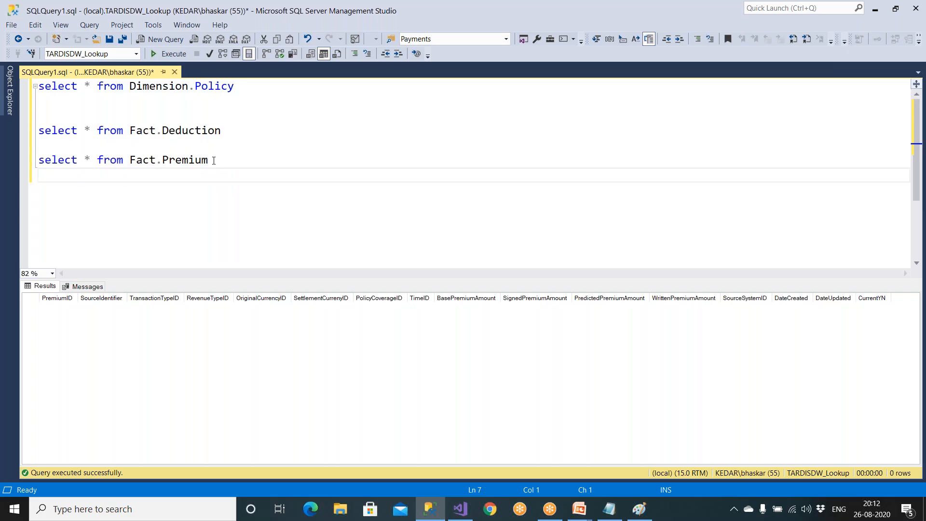
{"action": "key", "text": "ctrl+v"}
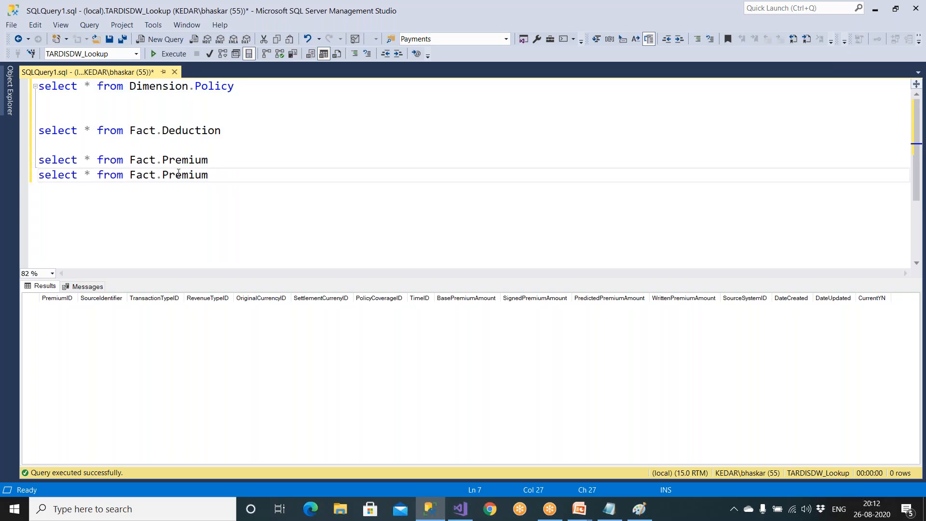
{"action": "left_click_drag", "start_coordinate": [163, 174], "coordinate": [209, 173]}
{"action": "type", "text": "Limit"}
- Run the Deduction, Premium and Limit fact queries together and remove the blank line between them
{"action": "left_click_drag", "start_coordinate": [195, 174], "coordinate": [38, 130]}
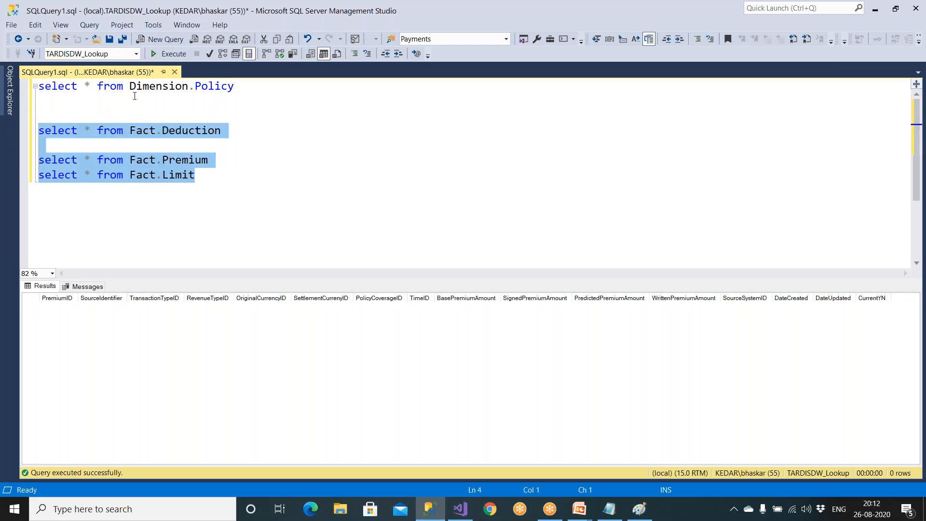
{"action": "left_click", "coordinate": [166, 54]}
{"action": "left_click", "coordinate": [73, 147]}
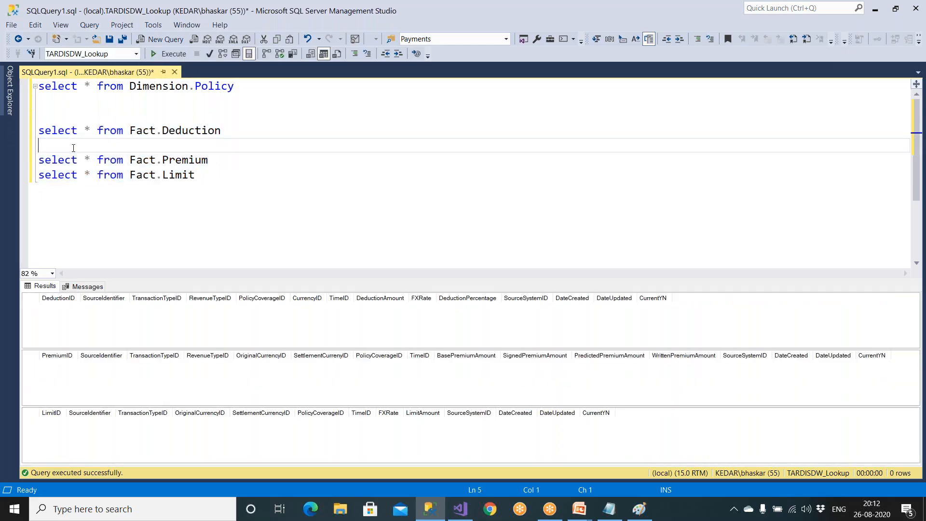
{"action": "key", "text": "Delete"}
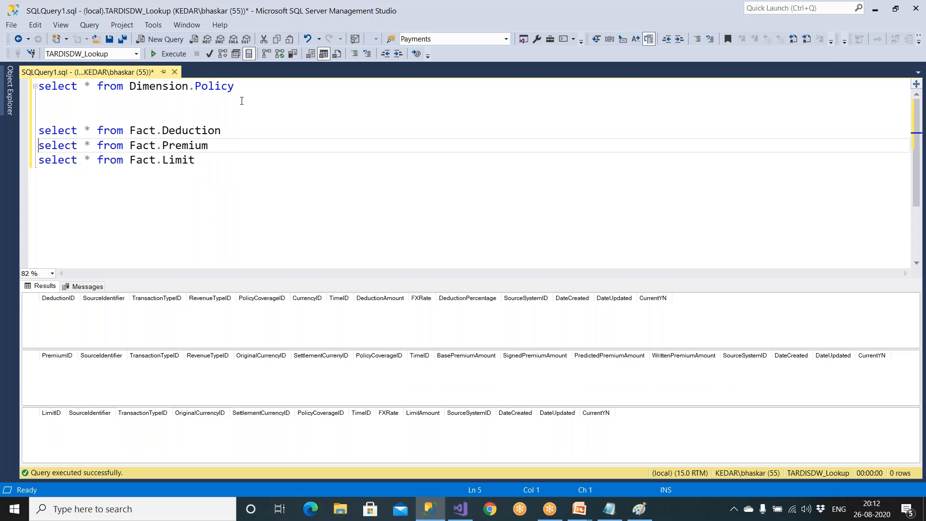
- Add the query "select * from Dimension.Currency" below the Dimension.Policy query and run only that statement
{"action": "left_click_drag", "start_coordinate": [248, 87], "coordinate": [5, 87]}
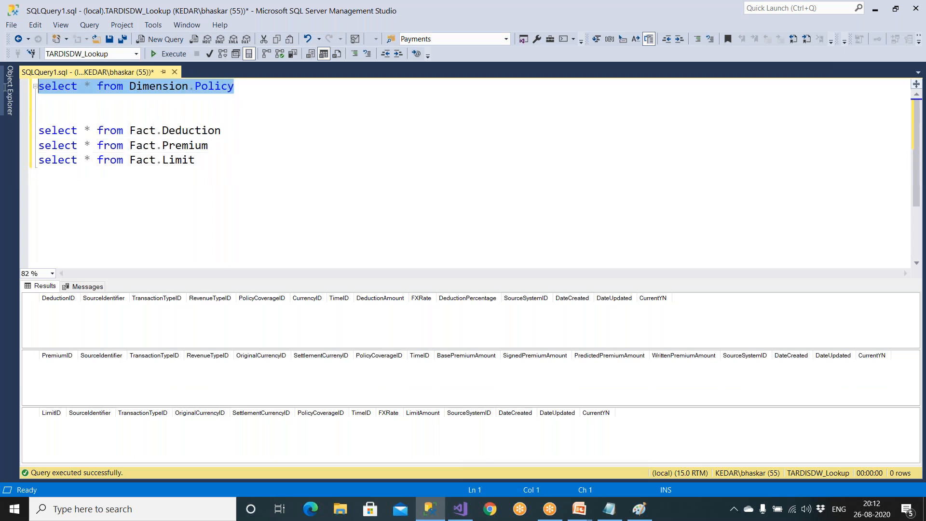
{"action": "left_click", "coordinate": [247, 89]}
{"action": "key", "text": "Return"}
{"action": "key", "text": "ctrl+v"}
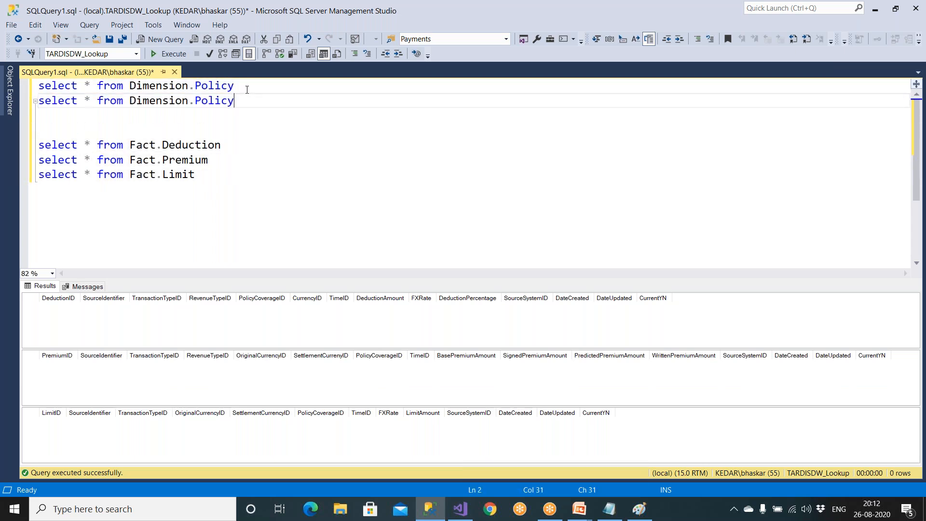
{"action": "key", "text": "BackSpace"}
{"action": "key", "text": "BackSpace"}
{"action": "key", "text": "BackSpace"}
{"action": "key", "text": "BackSpace"}
{"action": "key", "text": "BackSpace"}
{"action": "key", "text": "BackSpace"}
{"action": "type", "text": "Currency"}
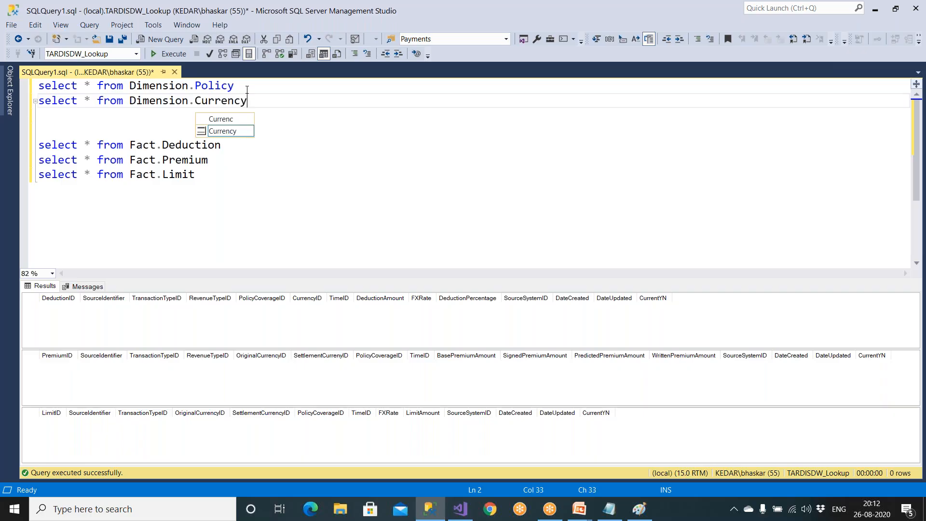
{"action": "left_click", "coordinate": [42, 102], "text": "shift"}
{"action": "key", "text": "F5"}
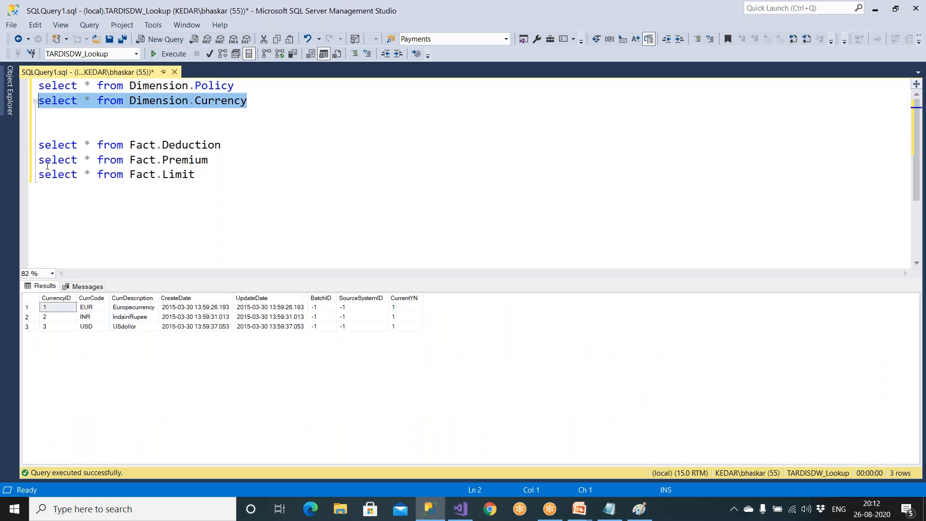
- Glance at the server's database list, then return to Visual Studio and expand the Date dimension in the cube browser
{"action": "left_click", "coordinate": [8, 108]}
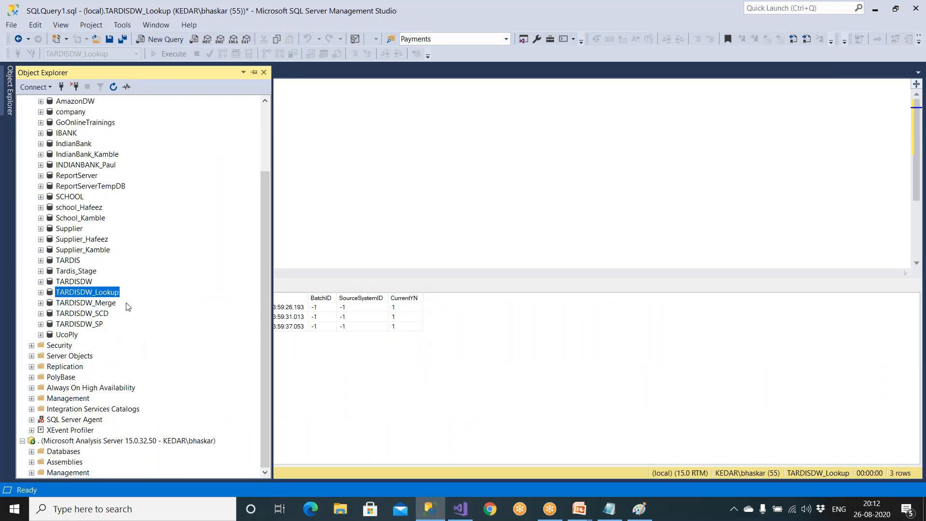
{"action": "left_click", "coordinate": [461, 509]}
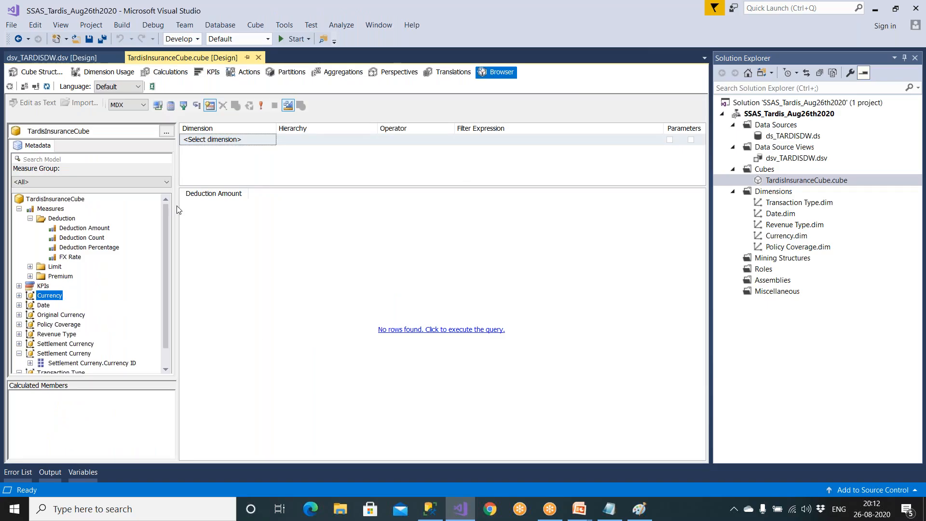
{"action": "left_click", "coordinate": [19, 305]}
{"action": "left_click", "coordinate": [416, 274]}
- Open Date.dim for editing, and move and enlarge the Date table in its data source view to show all columns
{"action": "left_click", "coordinate": [774, 192]}
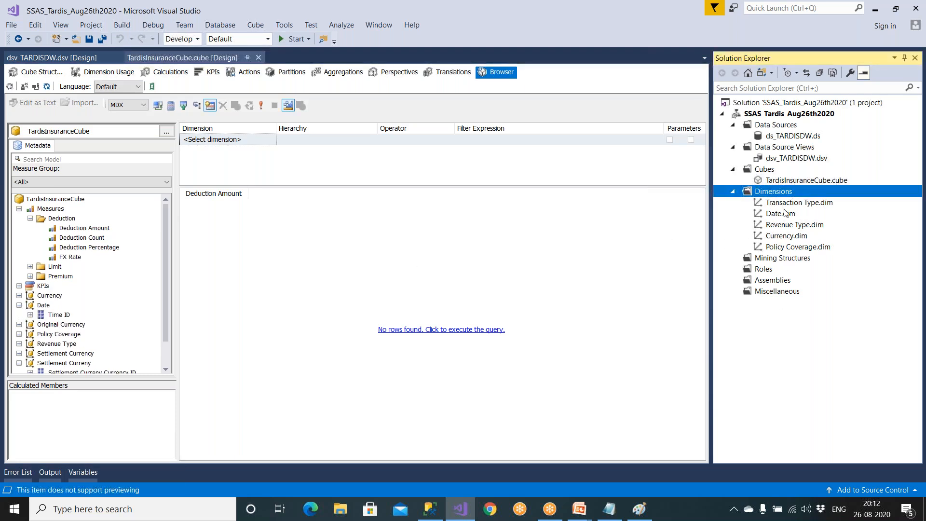
{"action": "double_click", "coordinate": [786, 215]}
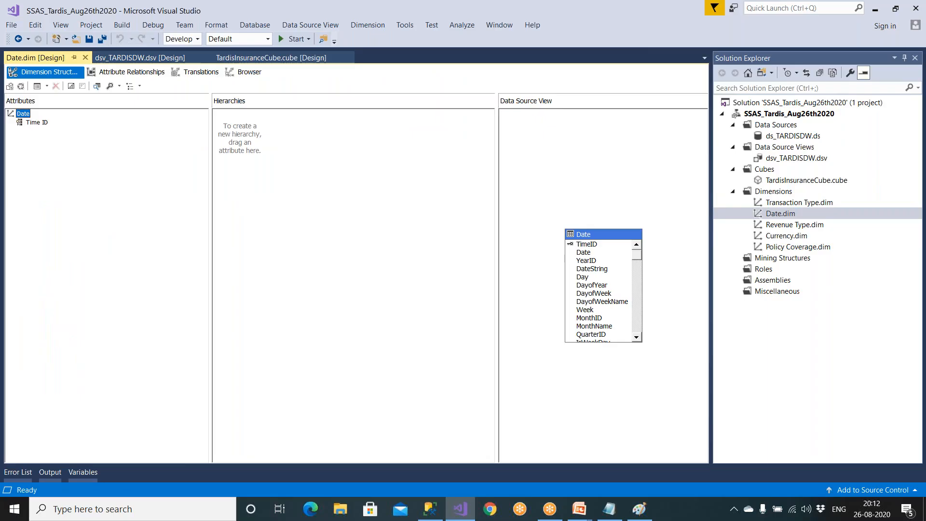
{"action": "left_click_drag", "start_coordinate": [606, 240], "coordinate": [586, 159]}
{"action": "left_click_drag", "start_coordinate": [627, 262], "coordinate": [655, 393]}
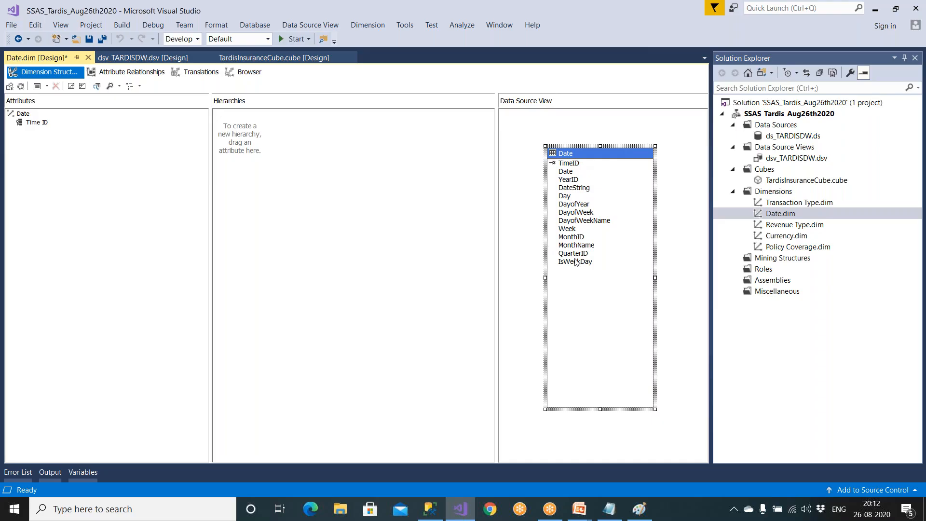
- Add all remaining columns of the Date table, from Date through IsWeekDay, as attributes of the Date dimension, and save it together with the cube
{"action": "left_click", "coordinate": [568, 164]}
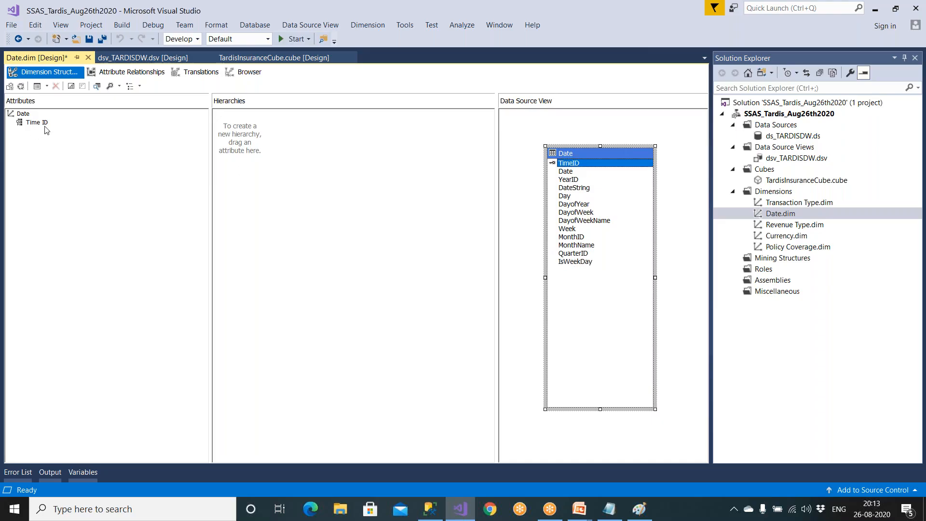
{"action": "left_click", "coordinate": [567, 171]}
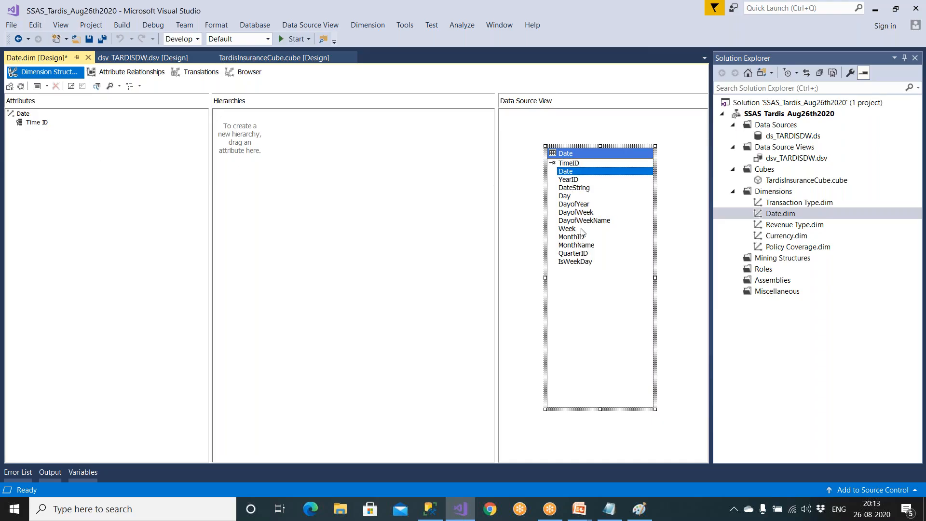
{"action": "left_click", "coordinate": [591, 264], "text": "shift"}
{"action": "left_click_drag", "start_coordinate": [585, 222], "coordinate": [118, 217]}
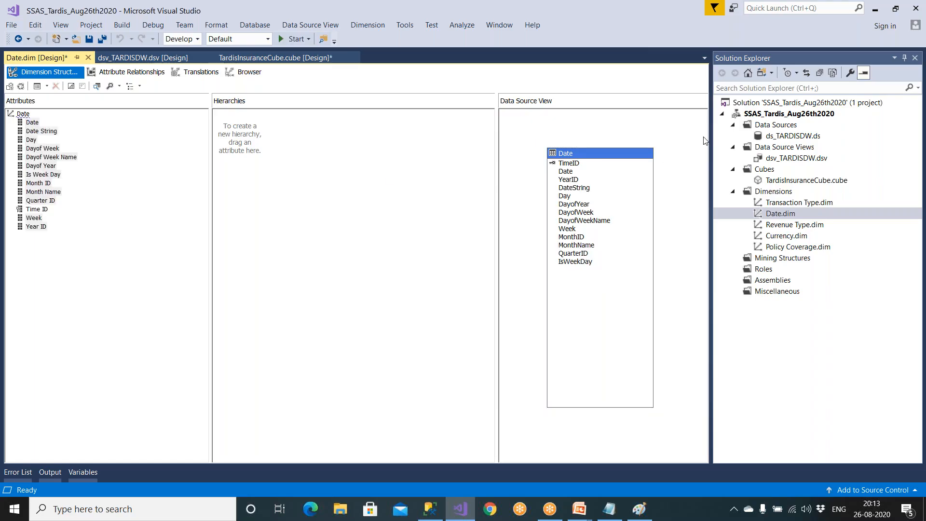
{"action": "left_click", "coordinate": [89, 38]}
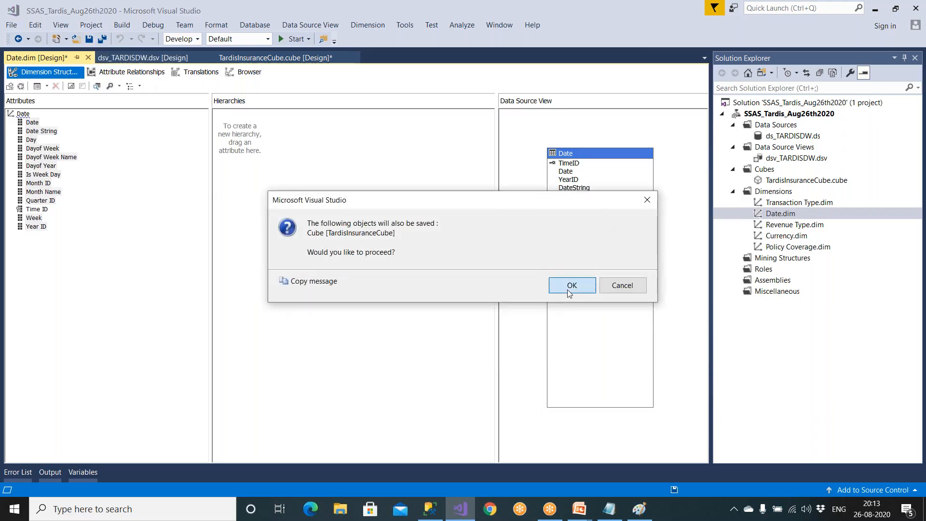
{"action": "left_click", "coordinate": [570, 286]}
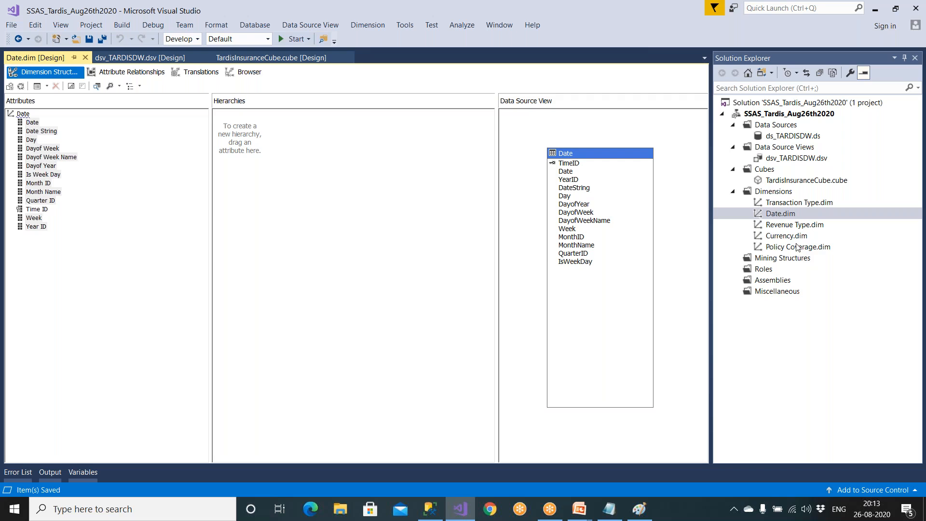
- Open the Transaction Type, Revenue Type and Policy Coverage dimensions in the designer, setting Solution Explorer to auto-hide
{"action": "double_click", "coordinate": [797, 202]}
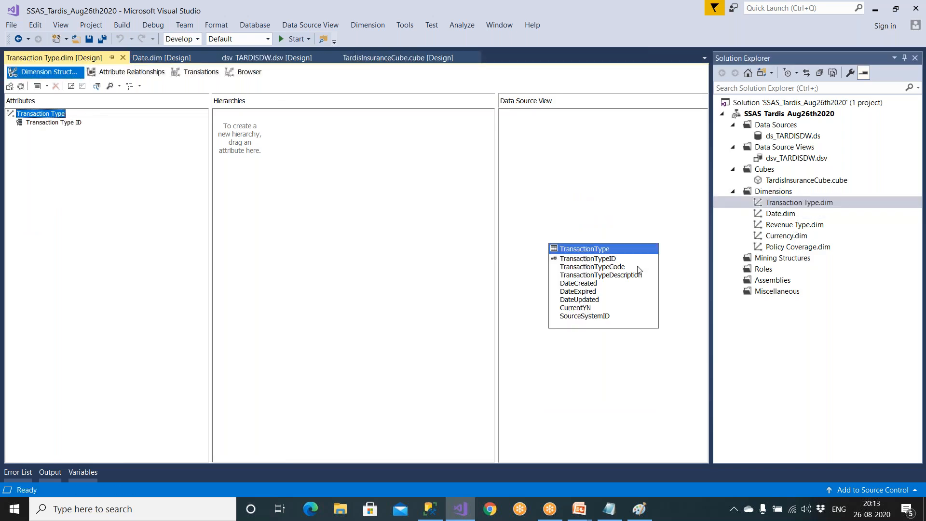
{"action": "double_click", "coordinate": [791, 224]}
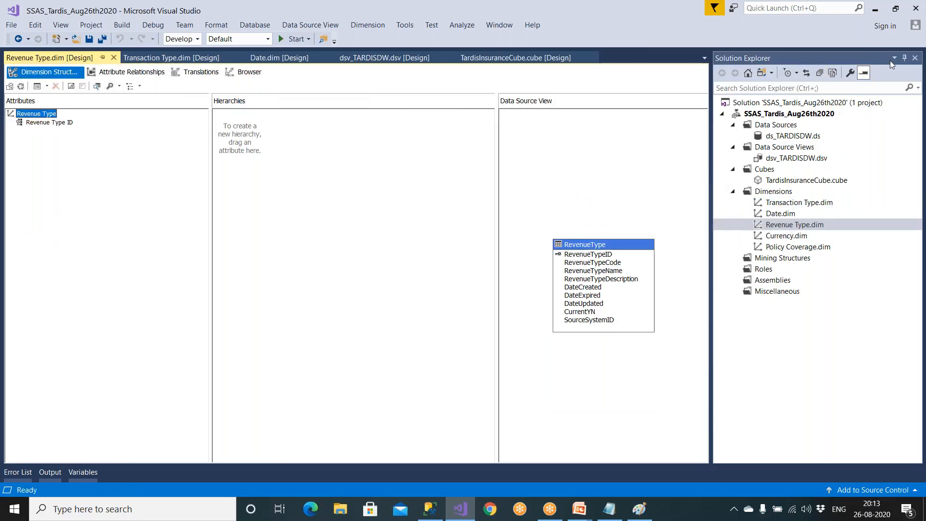
{"action": "left_click", "coordinate": [905, 58]}
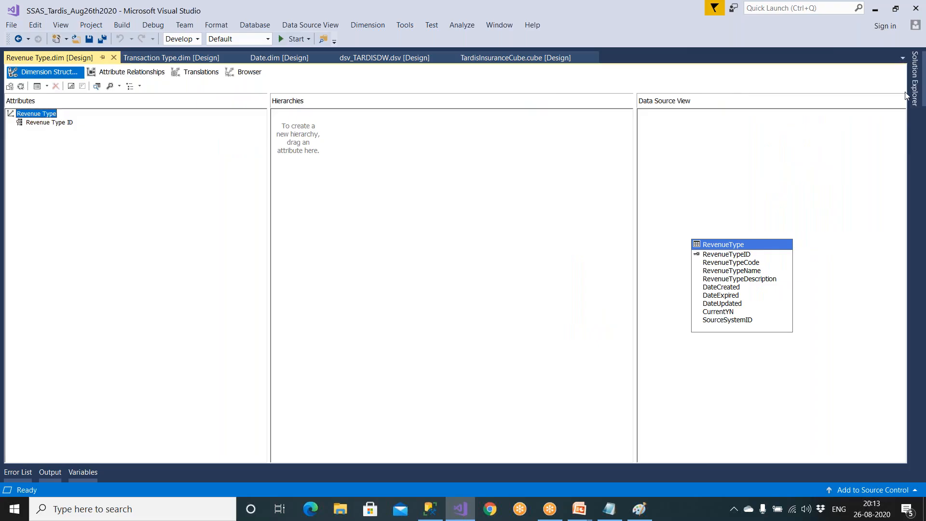
{"action": "double_click", "coordinate": [816, 247]}
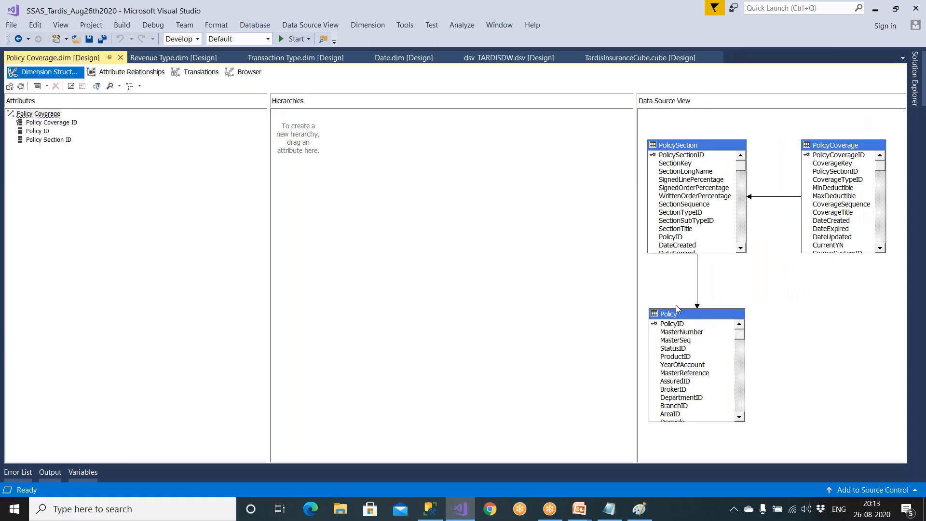
- Inspect the PolicySection and PolicyCoverage tables of the Policy Coverage dimension, glancing at the server's databases in Management Studio and the project's dimension list
{"action": "left_click", "coordinate": [732, 147]}
{"action": "left_click", "coordinate": [828, 147]}
{"action": "left_click", "coordinate": [739, 147]}
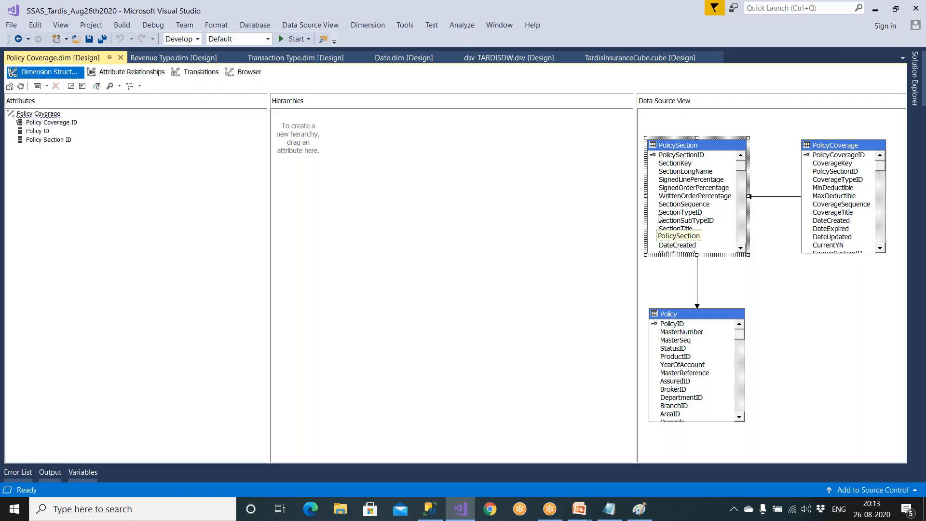
{"action": "left_click", "coordinate": [428, 513]}
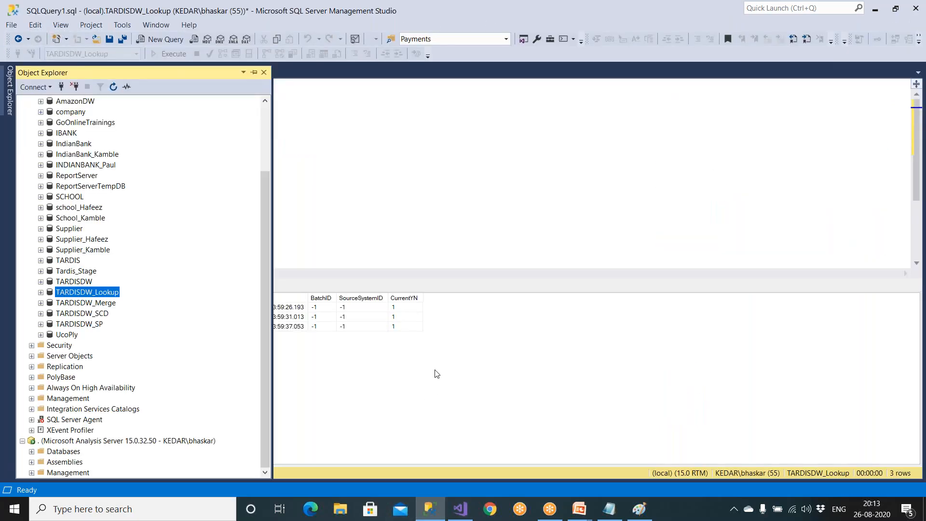
{"action": "left_click", "coordinate": [471, 512]}
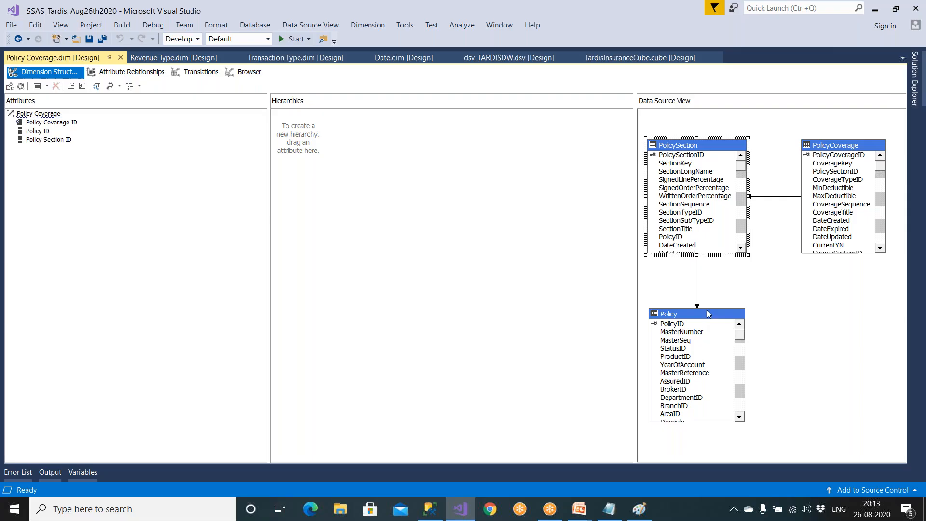
{"action": "left_click", "coordinate": [916, 82]}
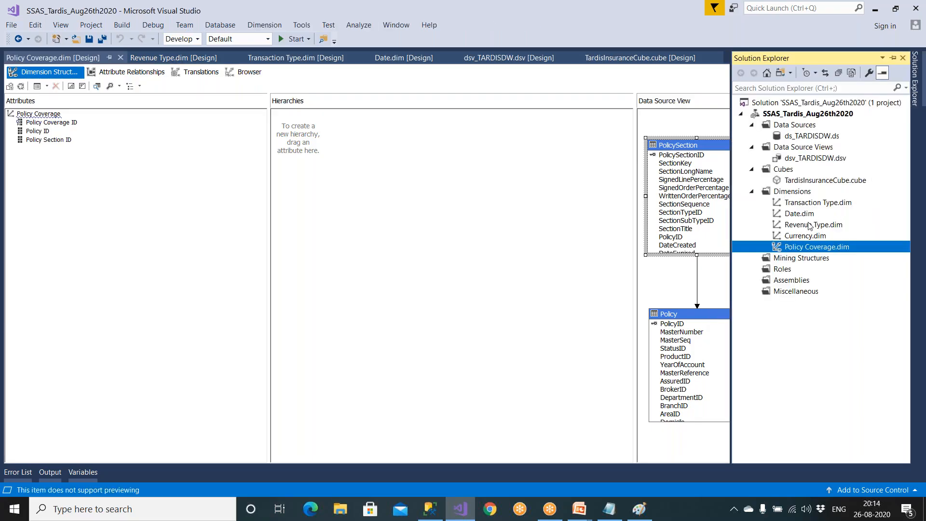
{"action": "left_click", "coordinate": [673, 285]}
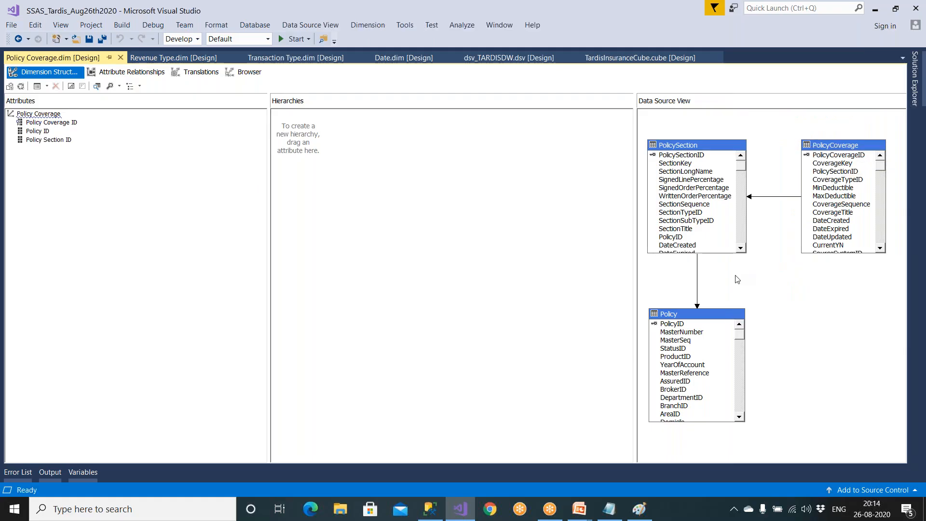
- Examine how the PolicyCoverage, PolicySection and Policy tables are linked in the Policy Coverage dimension's data source view
{"action": "left_click", "coordinate": [697, 148]}
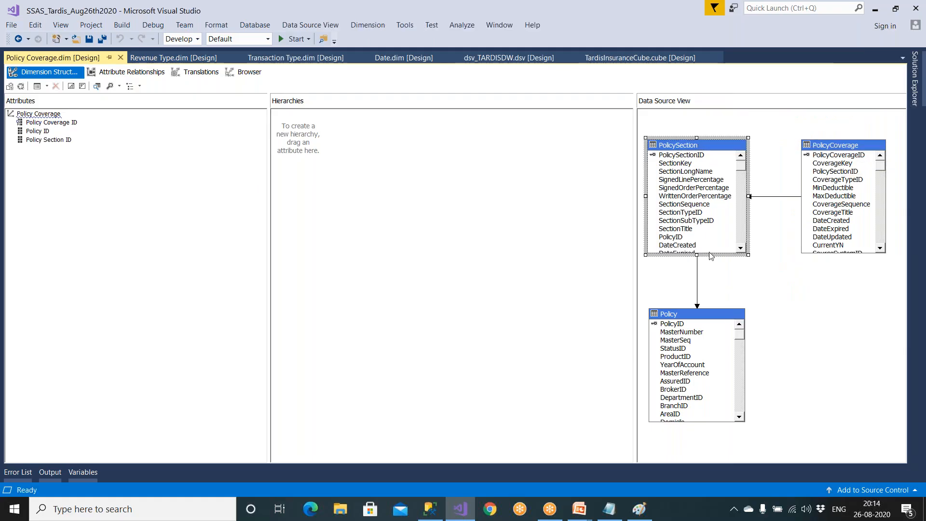
{"action": "left_click", "coordinate": [702, 324]}
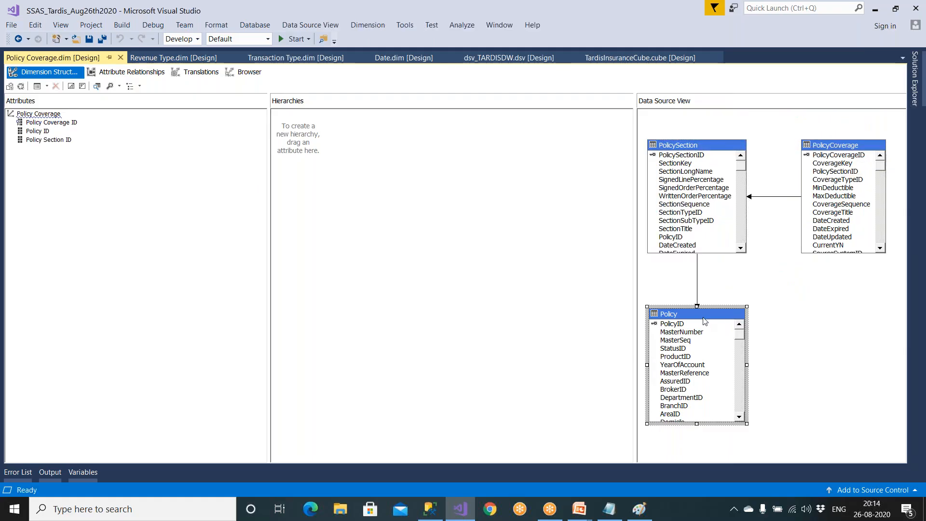
{"action": "left_click", "coordinate": [841, 149]}
{"action": "left_click", "coordinate": [724, 146]}
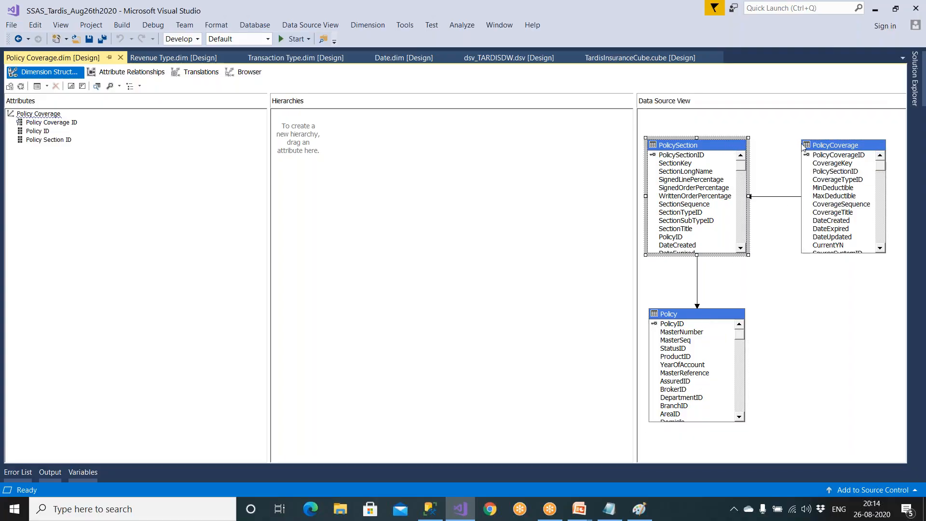
{"action": "left_click", "coordinate": [835, 147]}
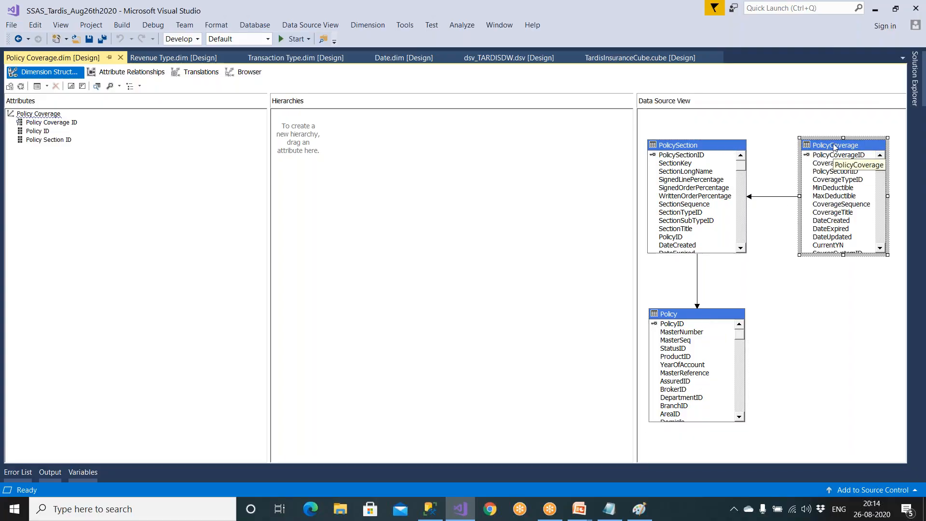
{"action": "left_click", "coordinate": [718, 147]}
{"action": "left_click", "coordinate": [709, 312]}
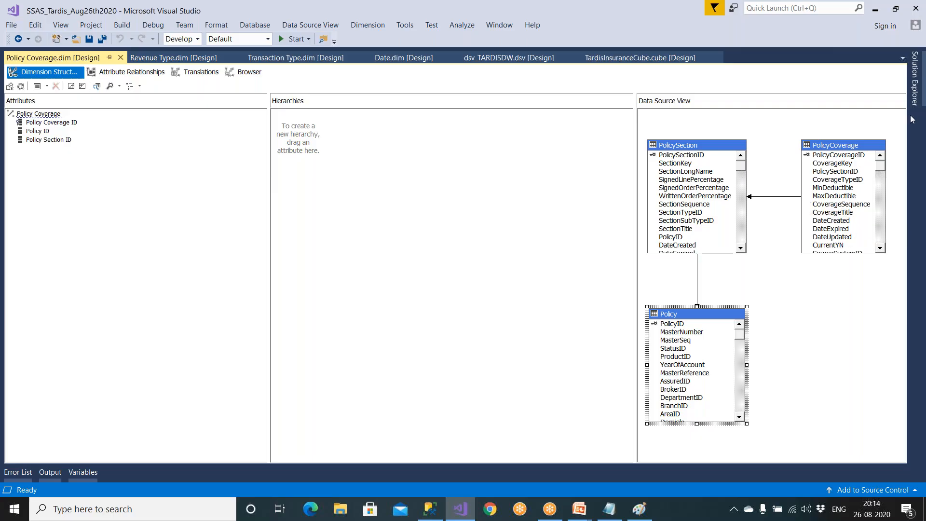
- Open TardisInsuranceCube's structure and examine the Premium, TransactionType and Currency tables and how the fact tables link to the dimension tables
{"action": "left_click", "coordinate": [915, 96]}
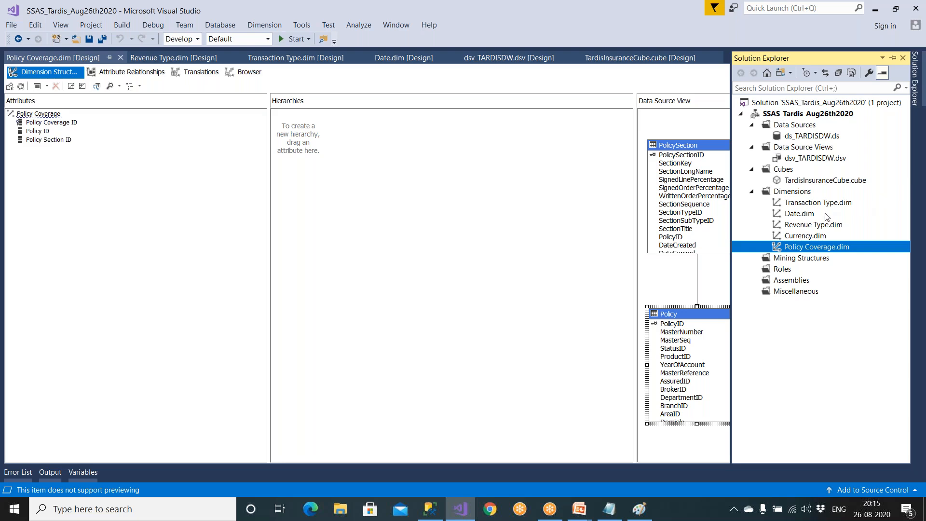
{"action": "double_click", "coordinate": [791, 181]}
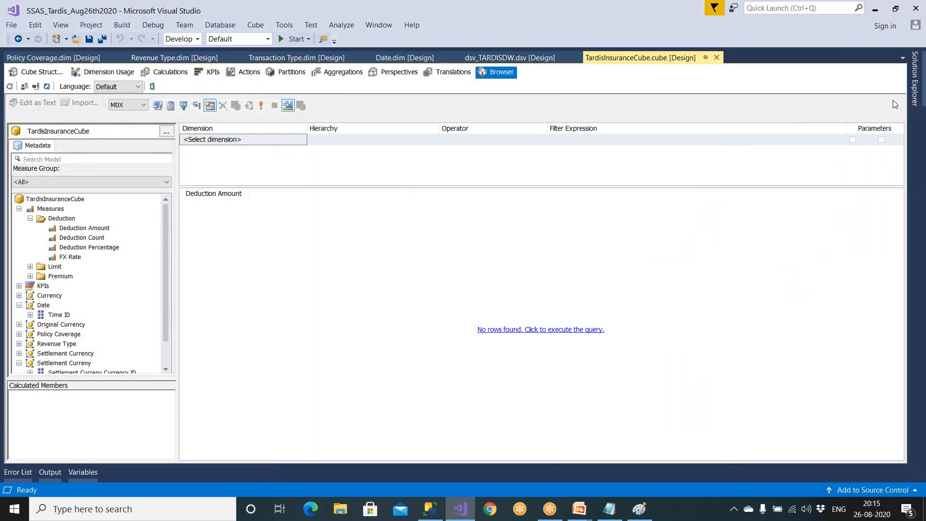
{"action": "mouse_move", "coordinate": [914, 97]}
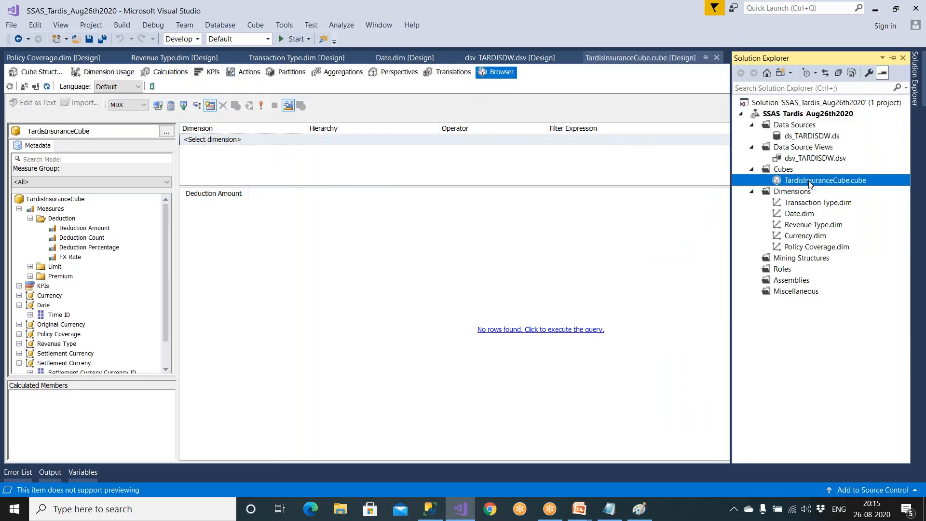
{"action": "left_click", "coordinate": [41, 77]}
{"action": "scroll", "coordinate": [571, 276], "scroll_direction": "down", "scroll_amount": 5}
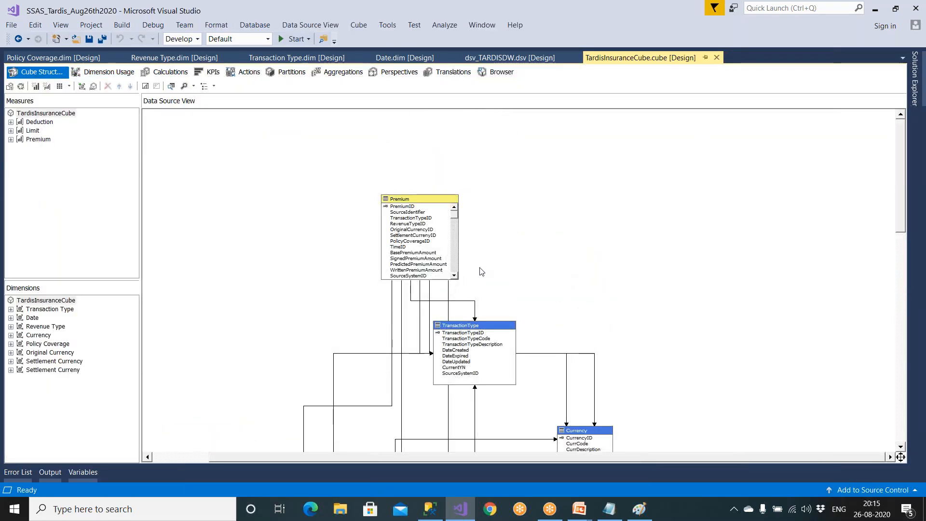
{"action": "left_click", "coordinate": [420, 203]}
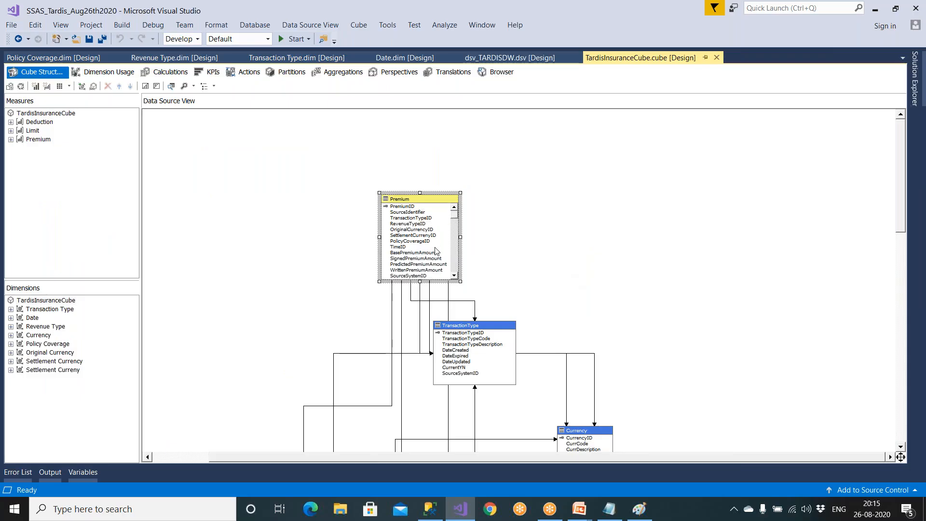
{"action": "left_click", "coordinate": [477, 329]}
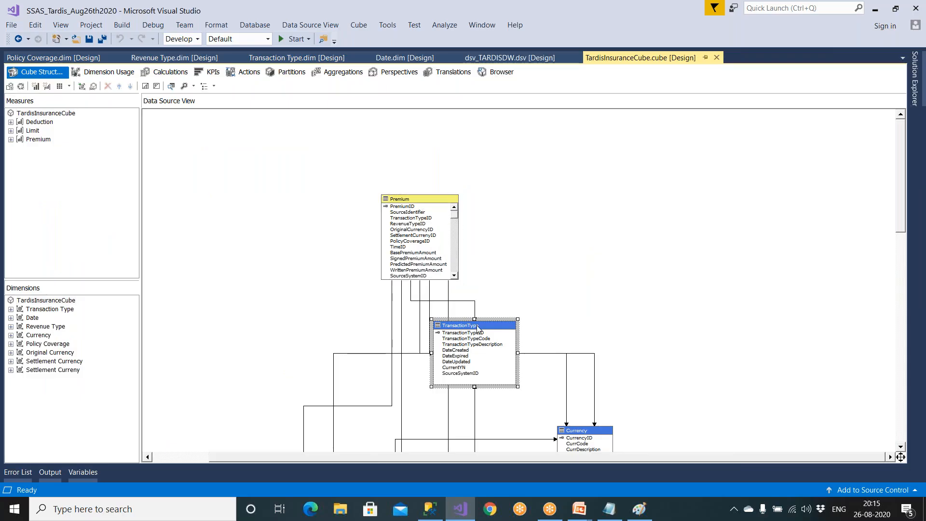
{"action": "scroll", "coordinate": [479, 328], "scroll_direction": "down", "scroll_amount": 2}
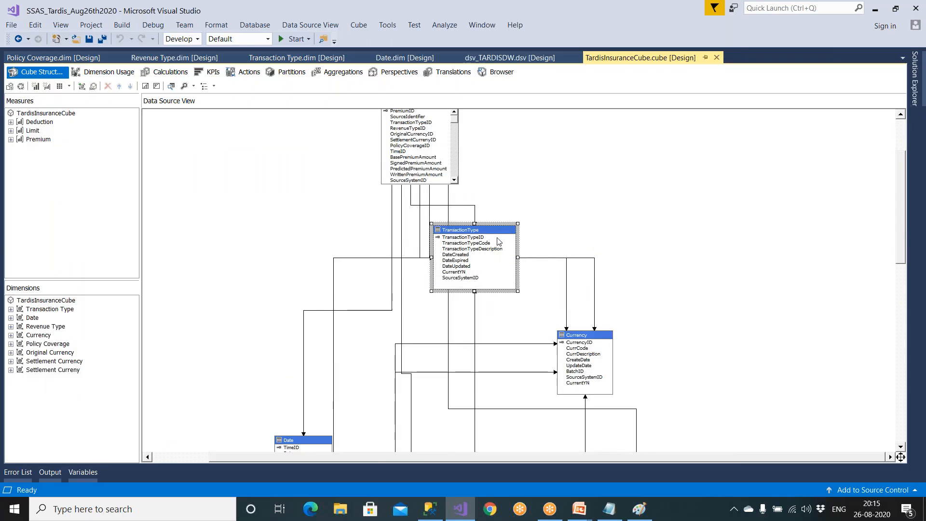
{"action": "left_click", "coordinate": [591, 336]}
{"action": "scroll", "coordinate": [571, 343], "scroll_direction": "down", "scroll_amount": 4}
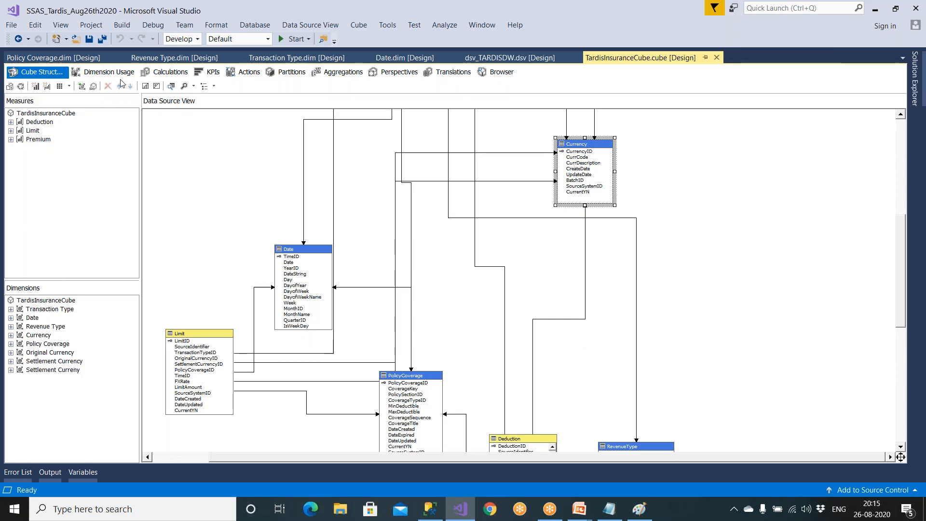
- Check how Transaction Type is related to the Deduction measure group in the cube's dimension usage, leaving the relationship definition as is
{"action": "left_click", "coordinate": [103, 72]}
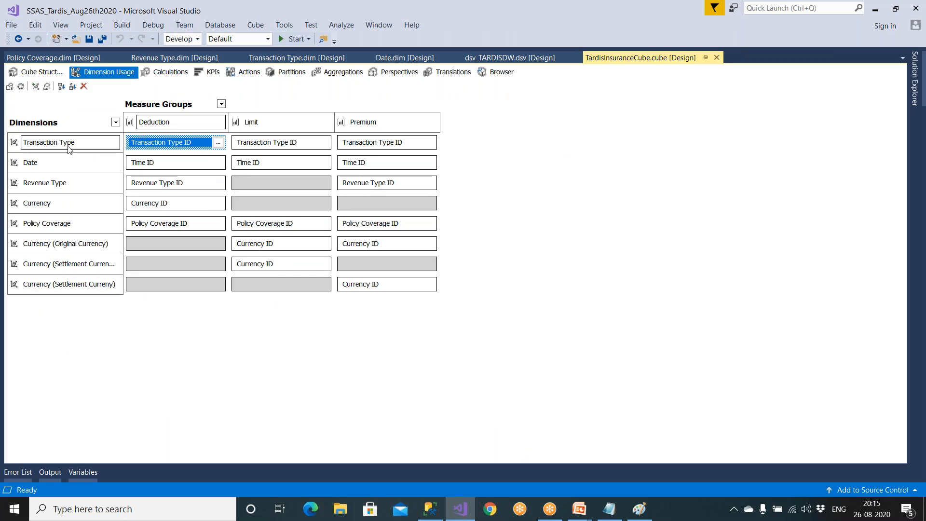
{"action": "left_click", "coordinate": [218, 142]}
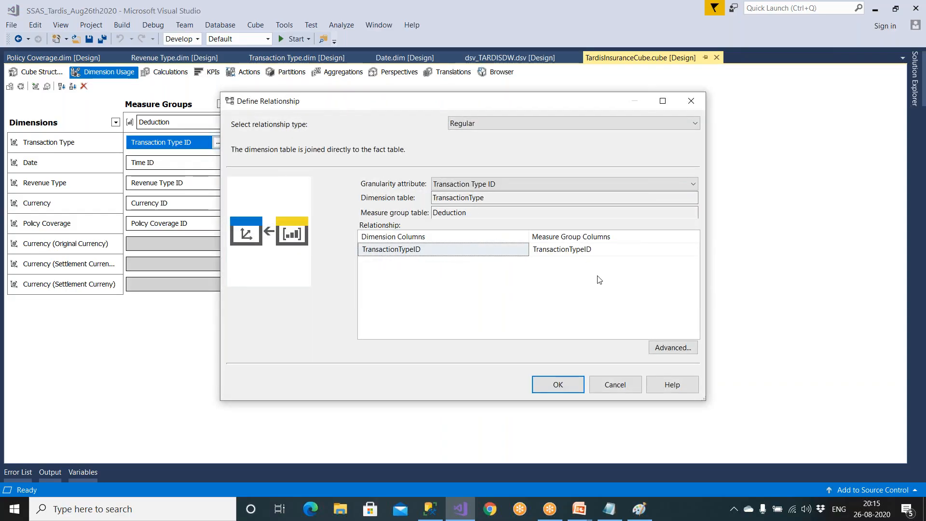
{"action": "left_click", "coordinate": [625, 386]}
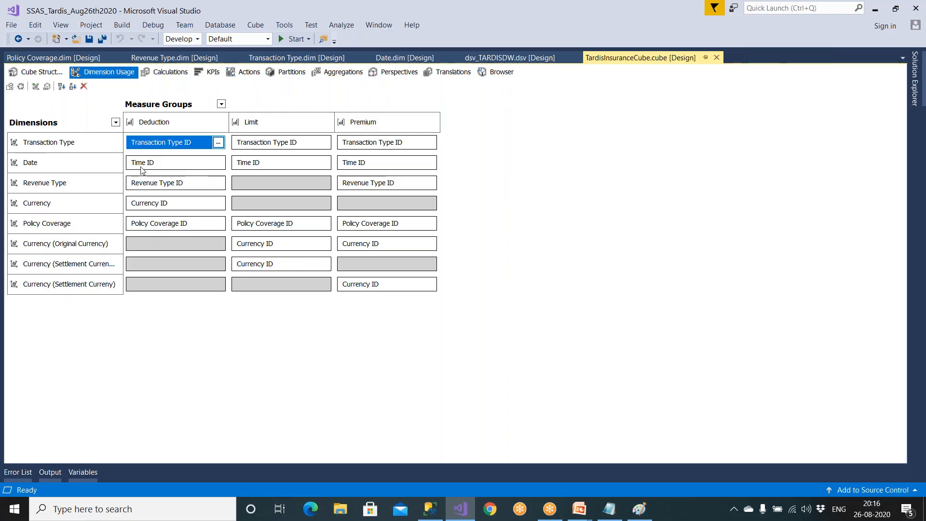
- Compare the Transaction Type and Date dimensions' usage with the Deduction, Limit and Premium measure groups, checking it against the cube structure diagram
{"action": "left_click", "coordinate": [169, 122]}
{"action": "left_click", "coordinate": [89, 142]}
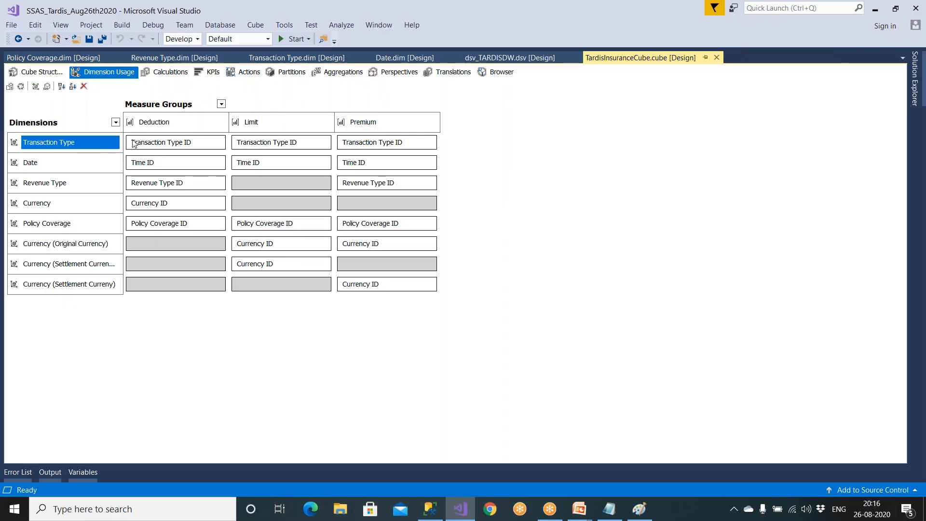
{"action": "left_click", "coordinate": [241, 126]}
{"action": "left_click", "coordinate": [68, 142]}
{"action": "left_click", "coordinate": [356, 125]}
{"action": "left_click", "coordinate": [68, 142]}
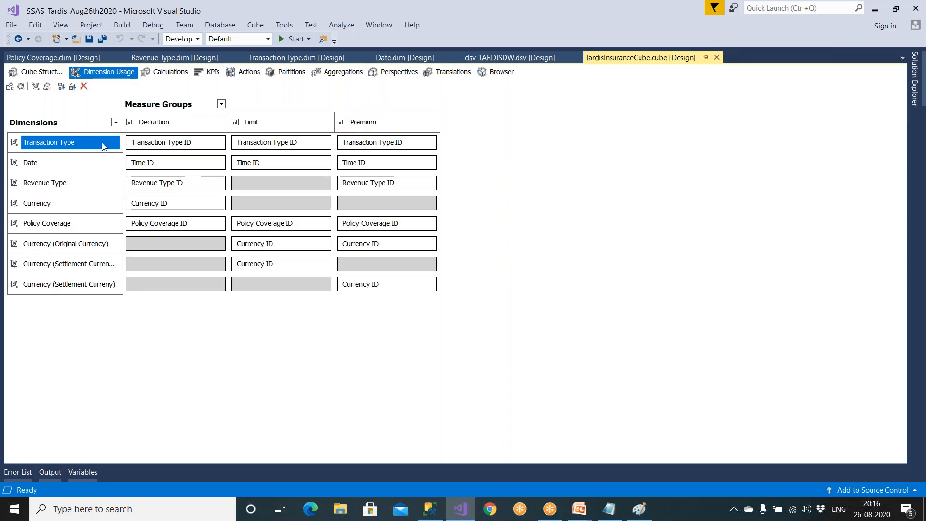
{"action": "left_click", "coordinate": [183, 126]}
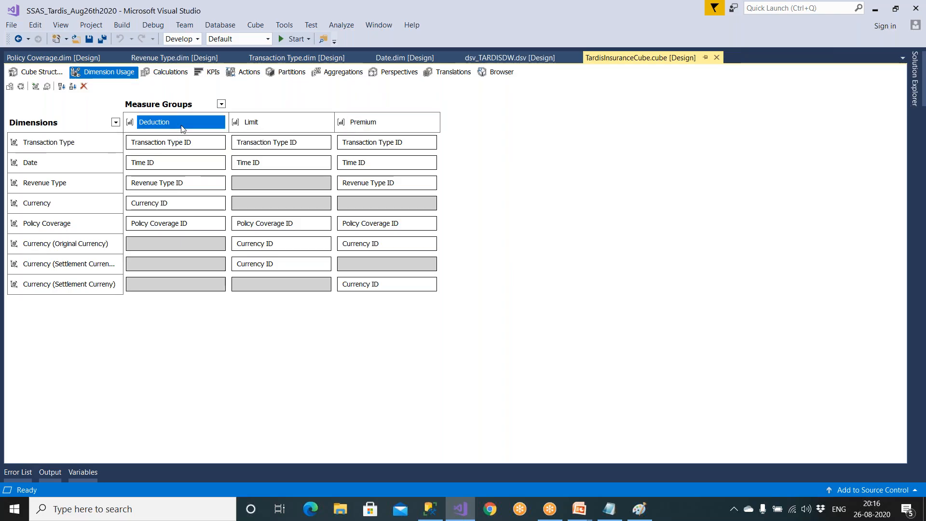
{"action": "left_click", "coordinate": [101, 163]}
{"action": "left_click", "coordinate": [52, 73]}
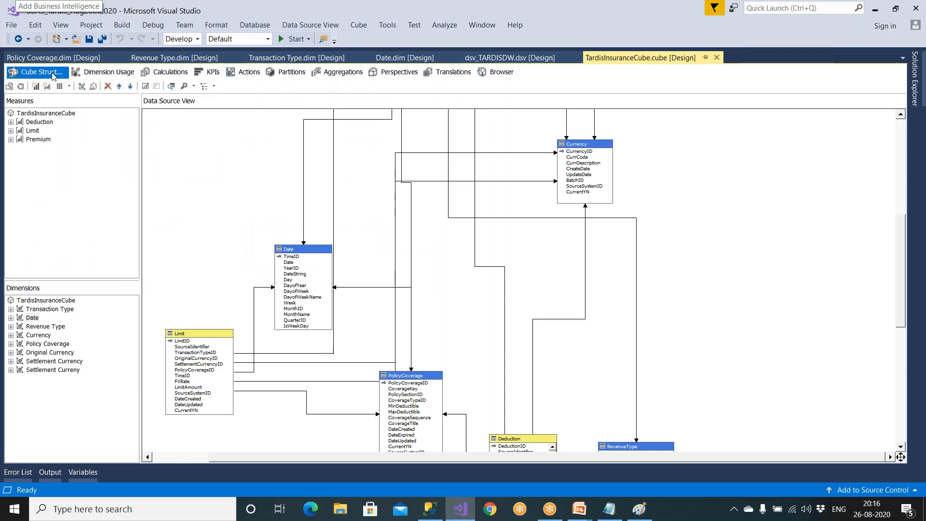
{"action": "left_click", "coordinate": [104, 72]}
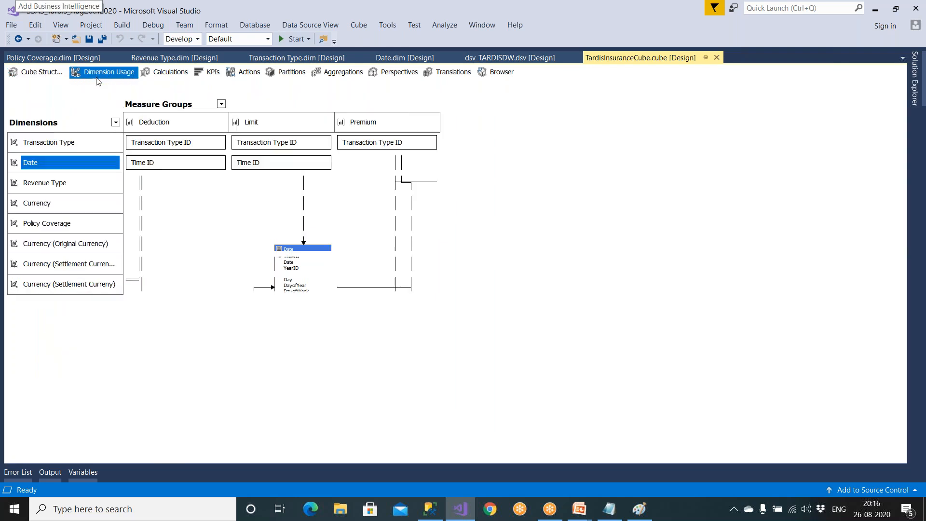
- Check how the Date dimension is related to the Deduction measure group, leaving the relationship definition as is
{"action": "left_click", "coordinate": [170, 167]}
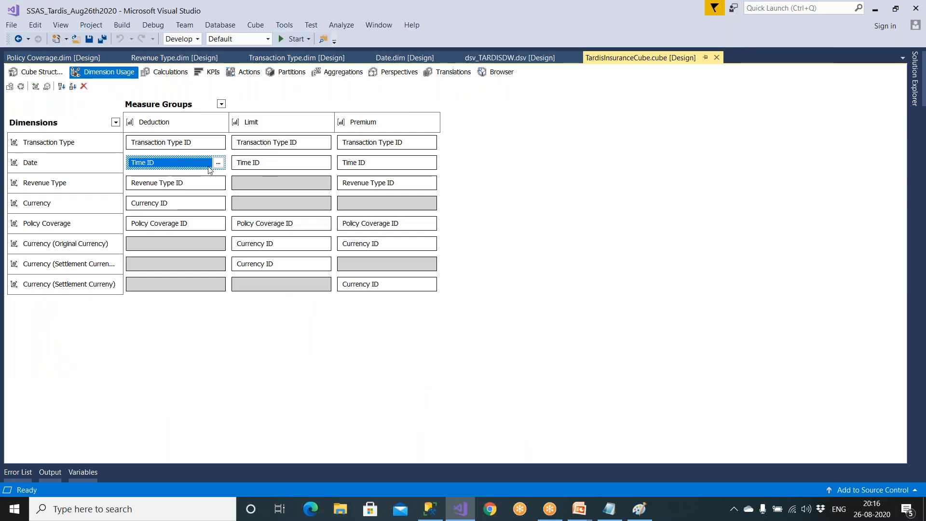
{"action": "left_click", "coordinate": [218, 162]}
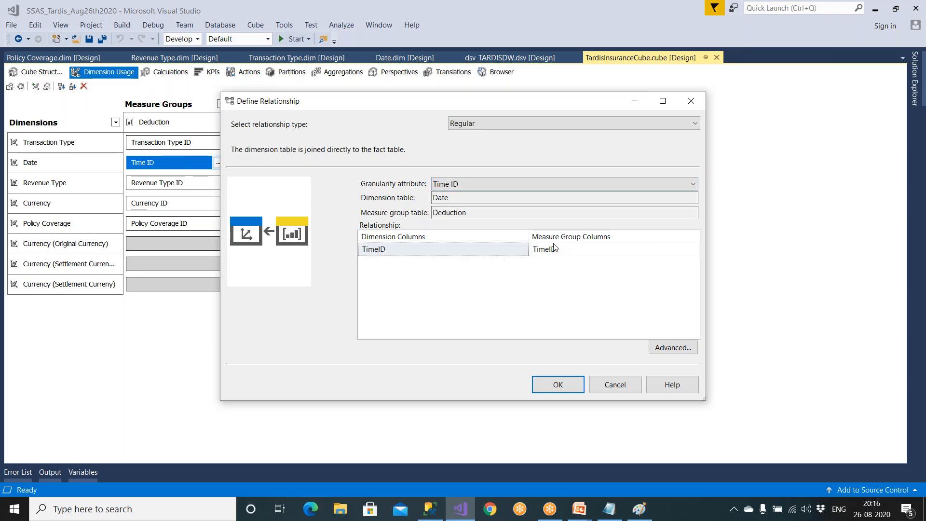
{"action": "left_click", "coordinate": [542, 255]}
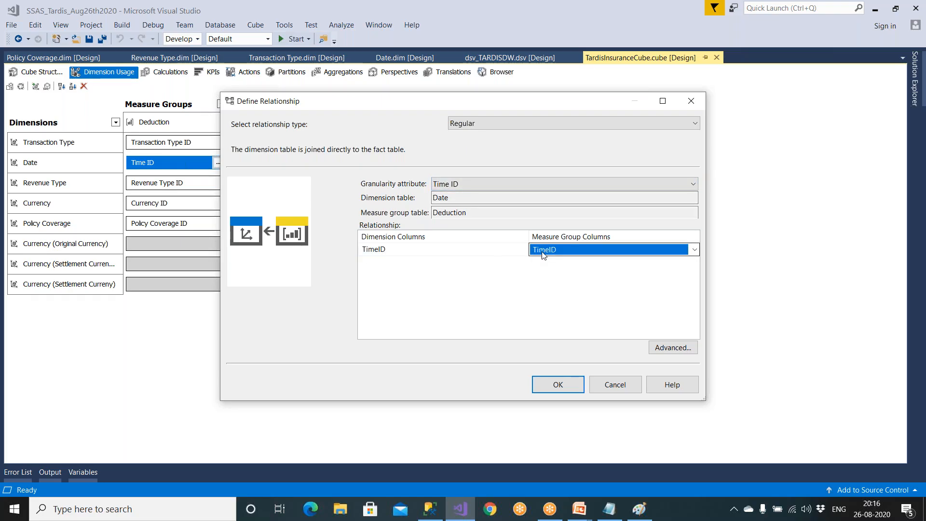
{"action": "left_click", "coordinate": [612, 386]}
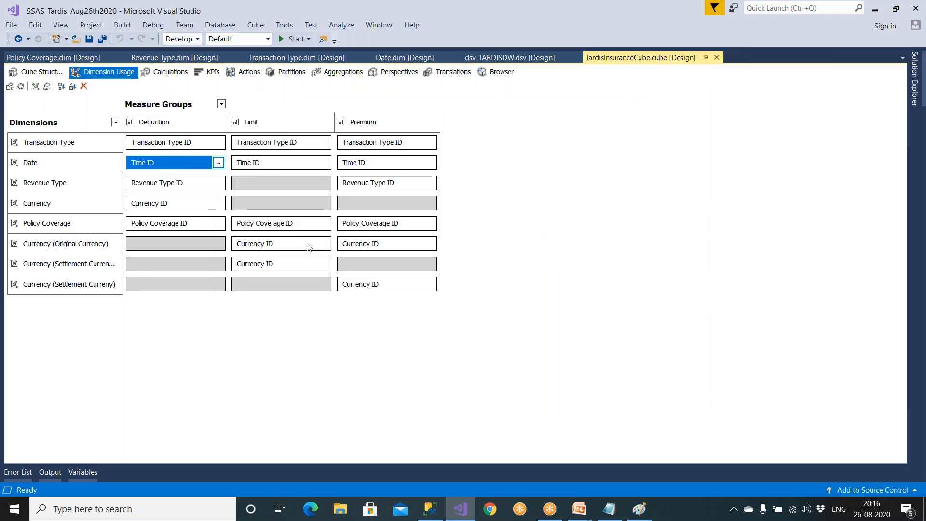
- Compare the Revenue Type, Currency and Settlement Curreny dimensions' usage with the Limit measure group
{"action": "left_click", "coordinate": [68, 185]}
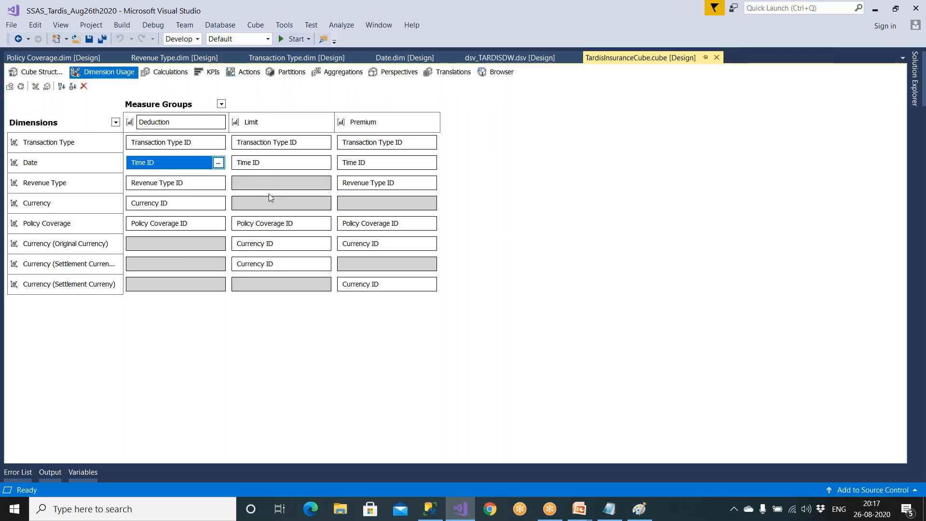
{"action": "left_click", "coordinate": [77, 186]}
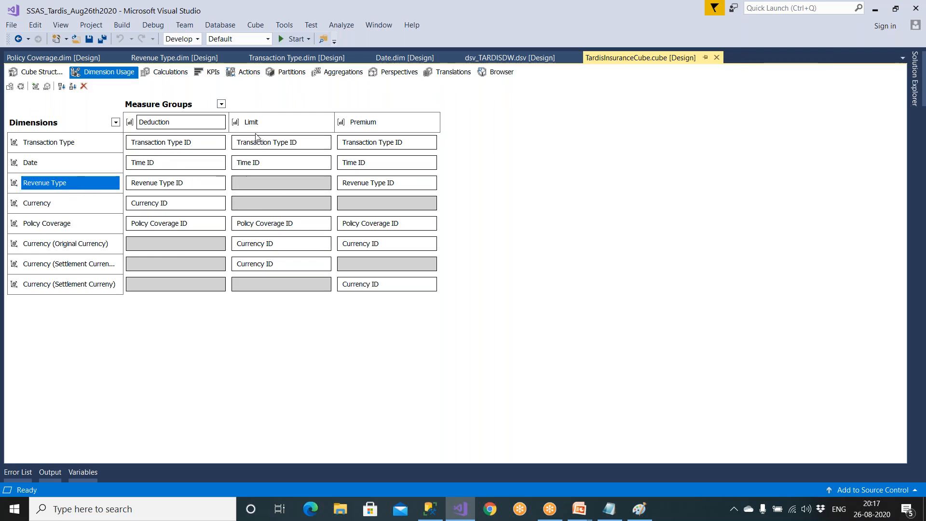
{"action": "left_click", "coordinate": [259, 123]}
{"action": "left_click", "coordinate": [68, 208]}
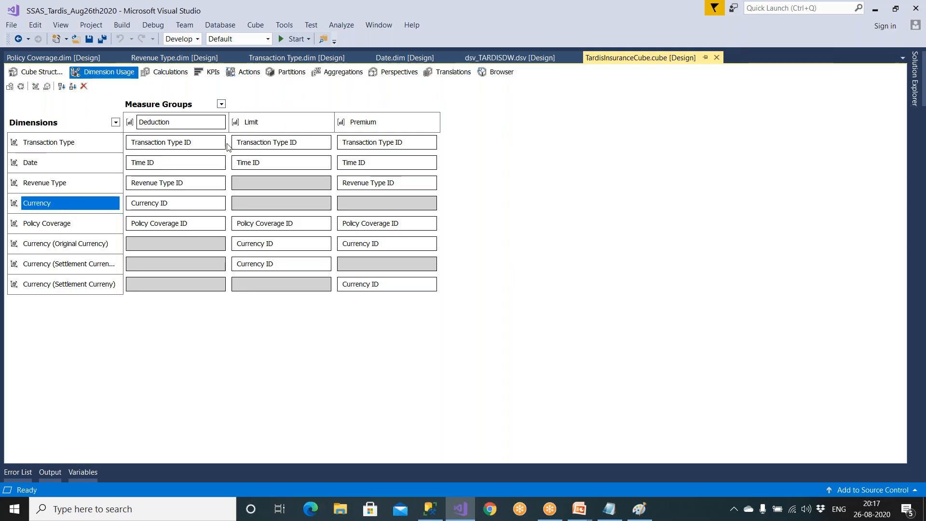
{"action": "left_click", "coordinate": [256, 126]}
{"action": "left_click", "coordinate": [40, 285]}
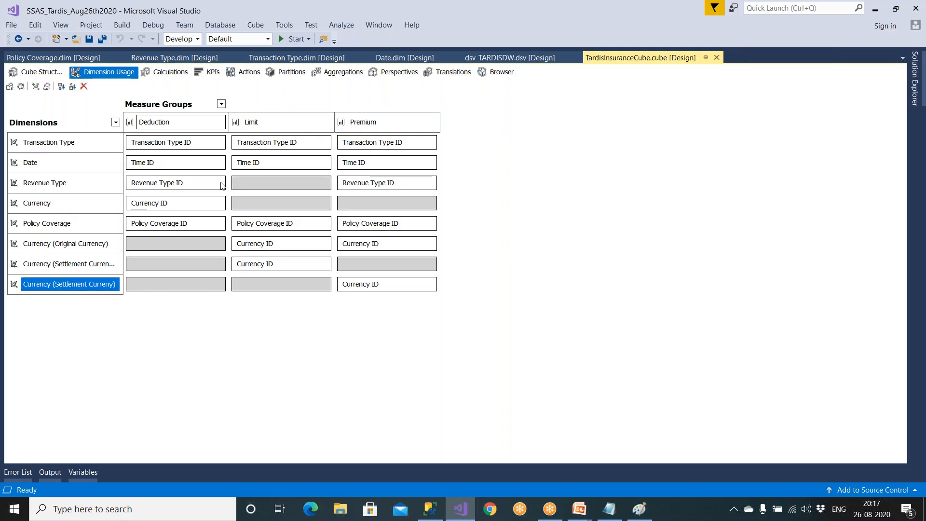
{"action": "left_click", "coordinate": [265, 127]}
- Compare the Currency and Settlement Currency dimensions' usage with the Premium measure group
{"action": "left_click", "coordinate": [374, 124]}
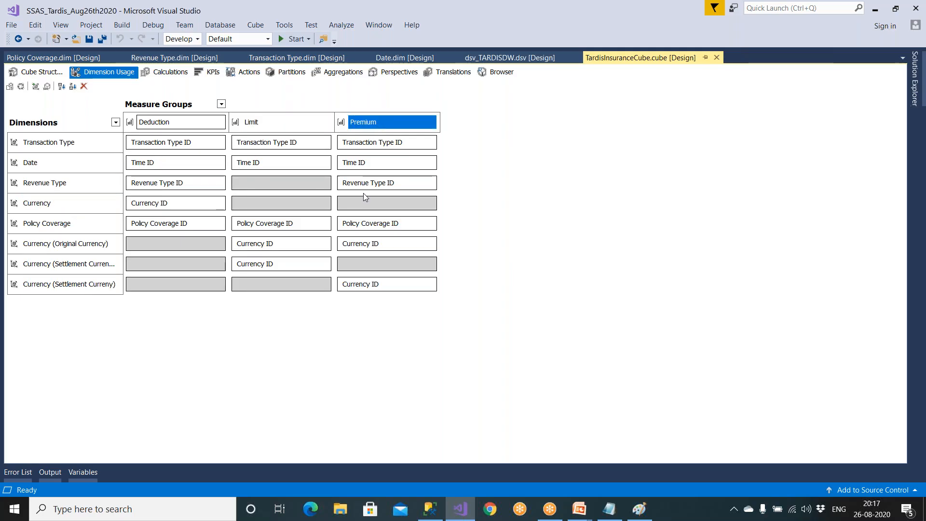
{"action": "left_click", "coordinate": [367, 203]}
{"action": "left_click", "coordinate": [108, 211]}
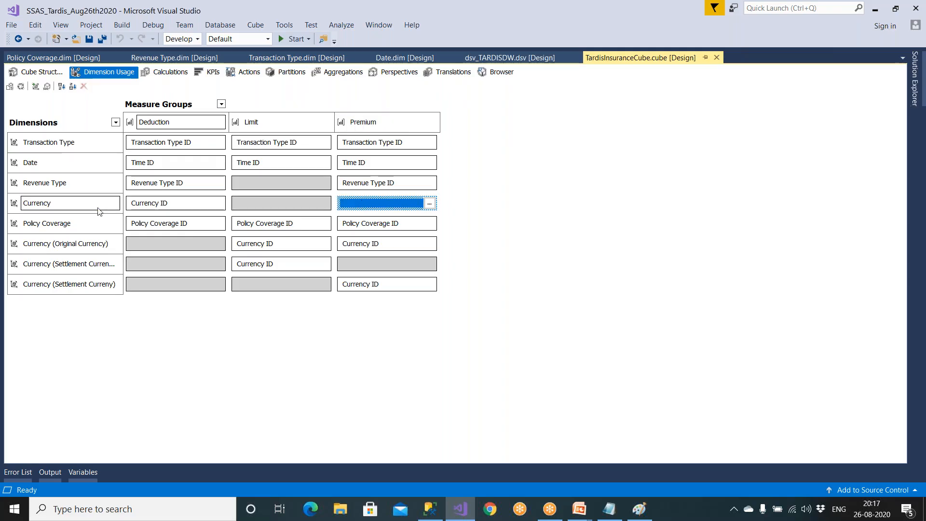
{"action": "left_click", "coordinate": [370, 265]}
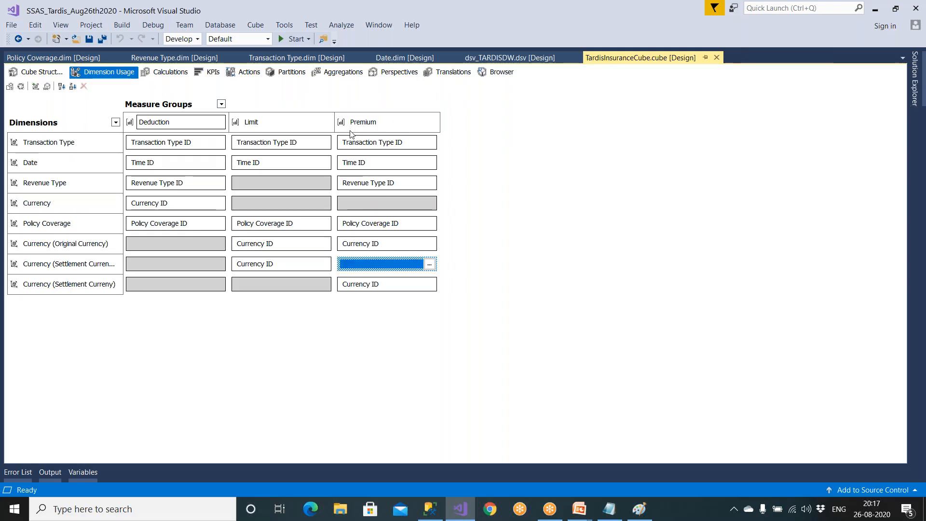
{"action": "left_click", "coordinate": [367, 127]}
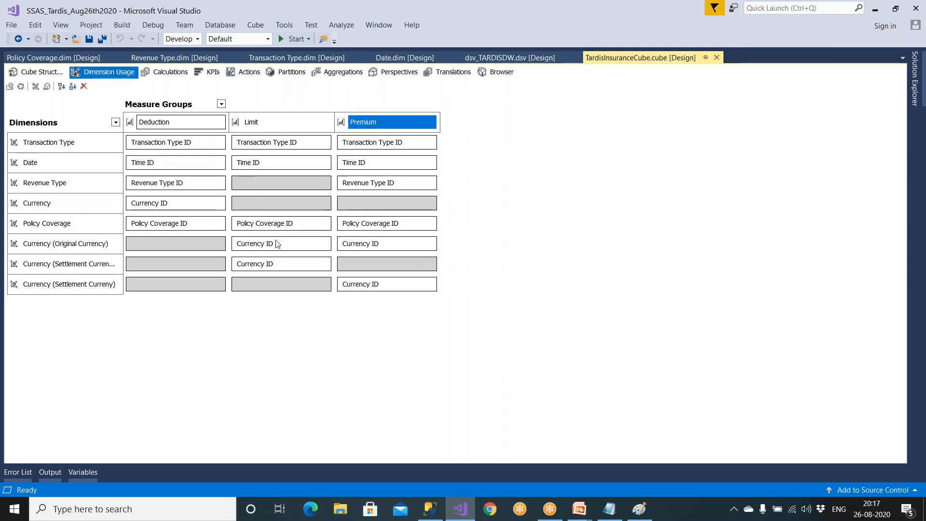
{"action": "left_click", "coordinate": [102, 269]}
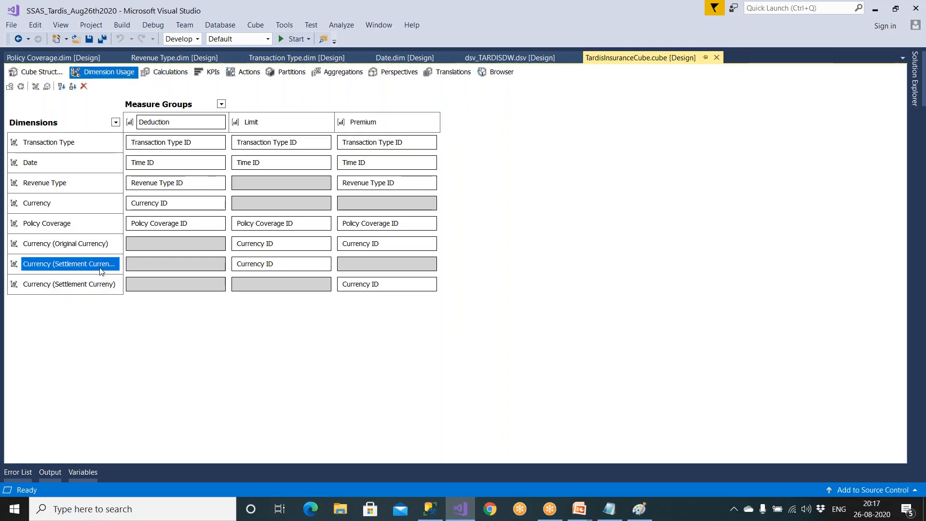
- Return to the cube structure diagram, and open the Date dimension's structure to review its attributes
{"action": "left_click", "coordinate": [45, 73]}
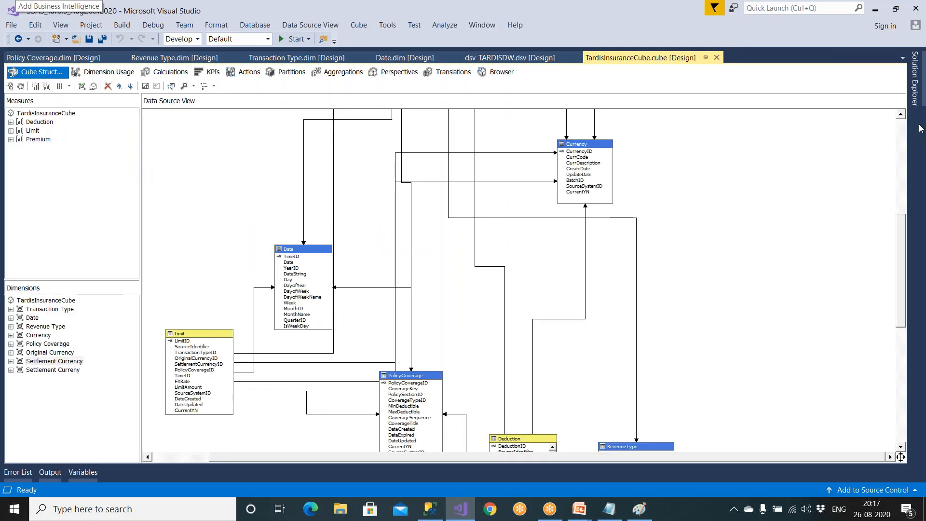
{"action": "left_click", "coordinate": [916, 80]}
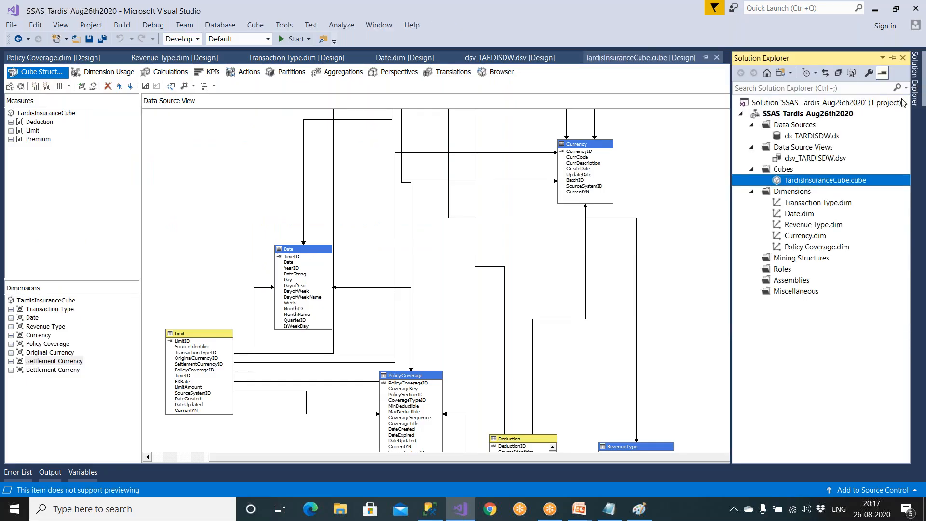
{"action": "left_click", "coordinate": [801, 213]}
{"action": "double_click", "coordinate": [799, 216]}
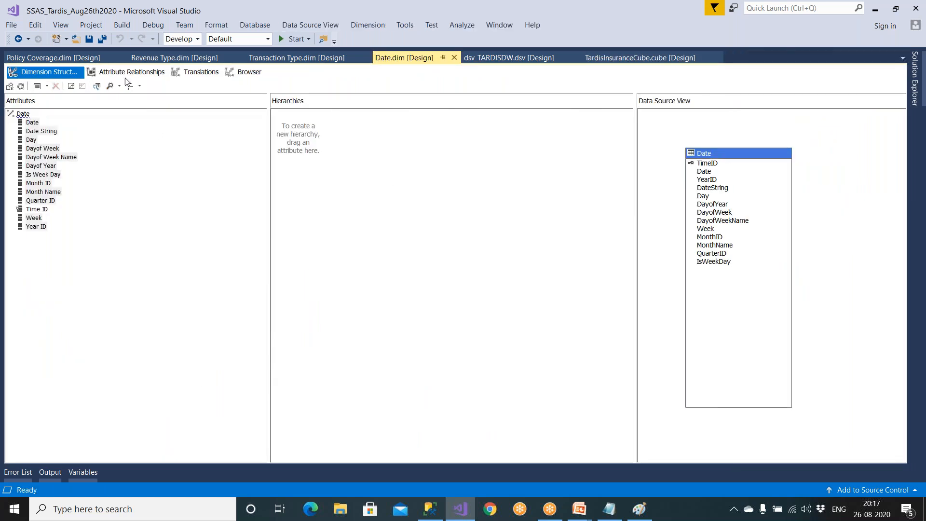
- Build the SSAS_Tardis_Aug26th2020 project
{"action": "mouse_move", "coordinate": [915, 77]}
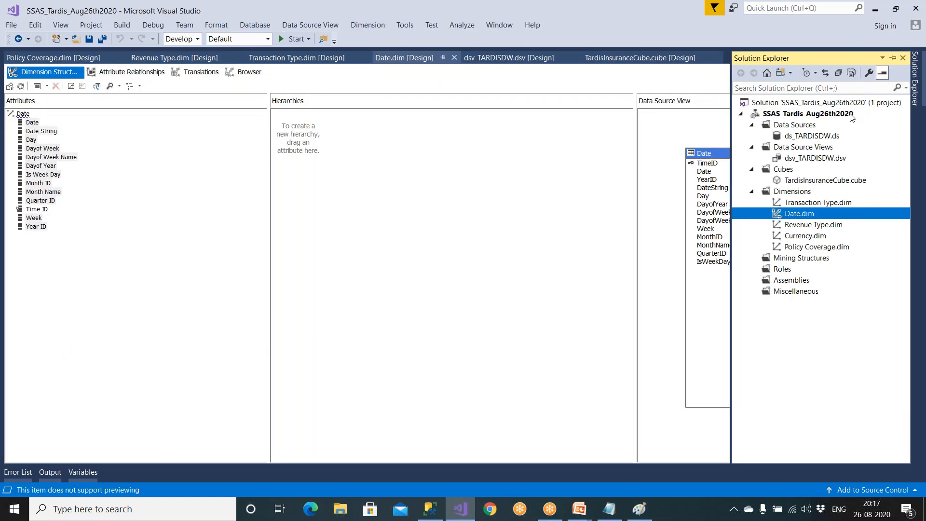
{"action": "right_click", "coordinate": [825, 114]}
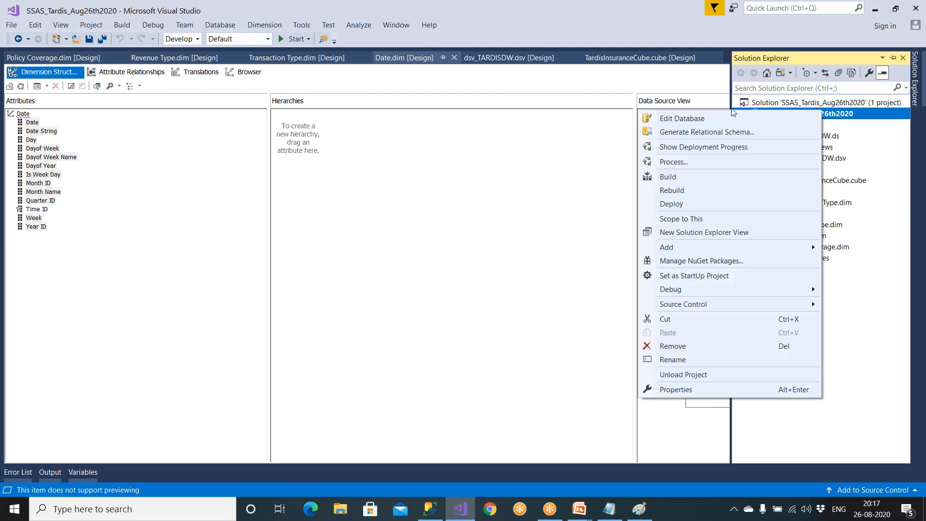
{"action": "left_click", "coordinate": [675, 176]}
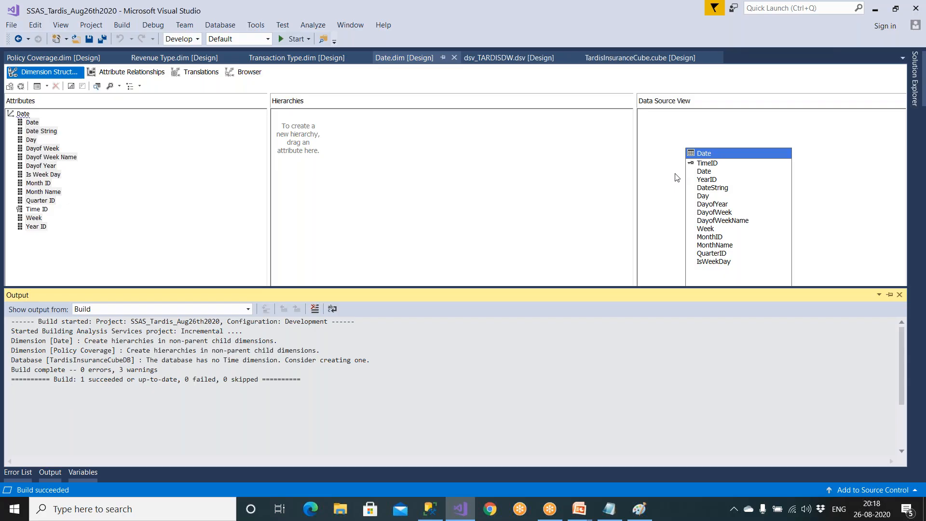
- Process the project's TardisInsuranceCubeDB database with Process Full, building and deploying the project first
{"action": "left_click", "coordinate": [914, 87]}
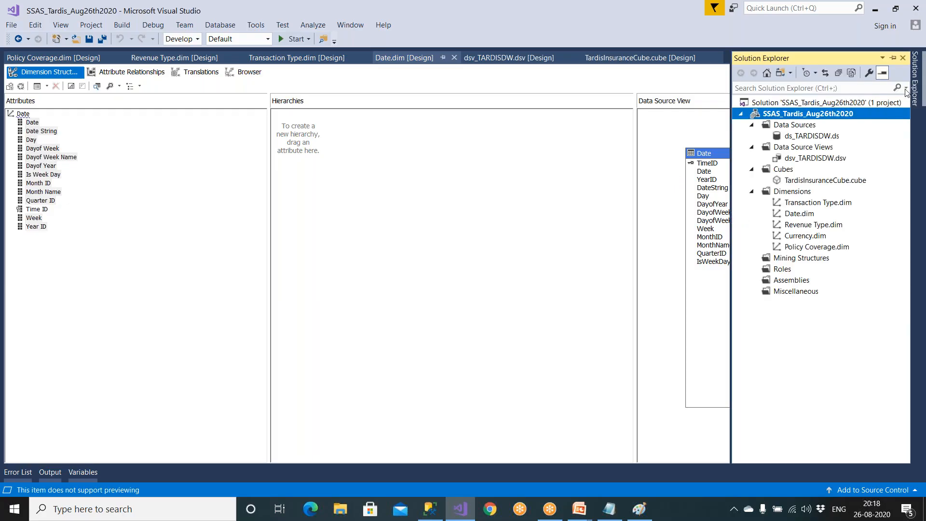
{"action": "right_click", "coordinate": [825, 116]}
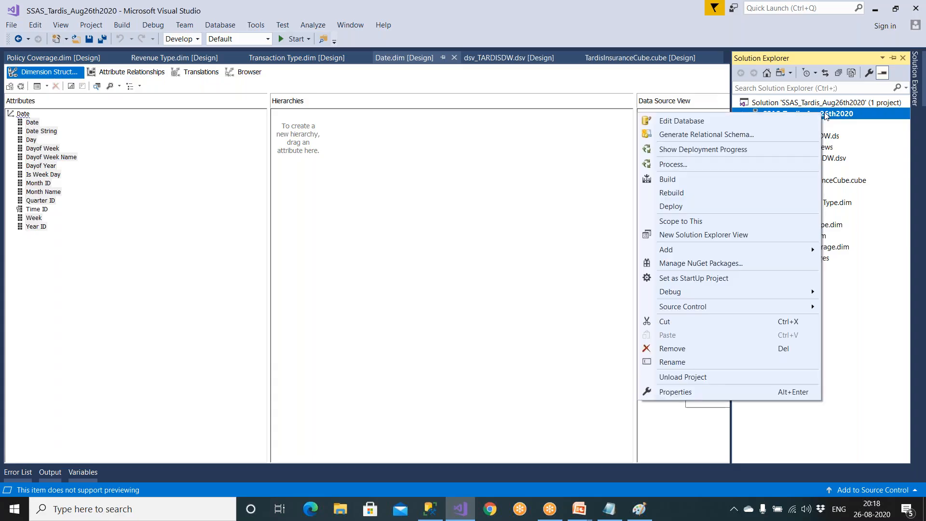
{"action": "left_click", "coordinate": [681, 164]}
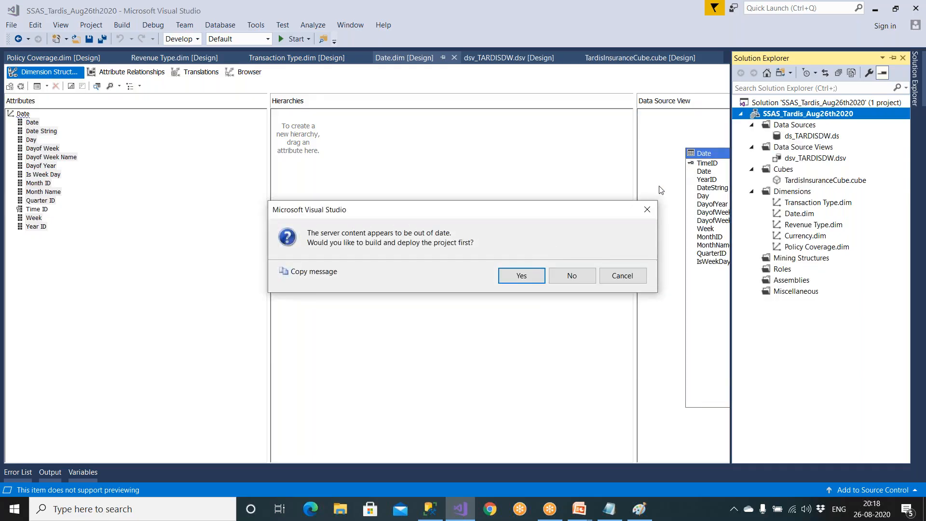
{"action": "left_click", "coordinate": [534, 274]}
{"action": "left_click", "coordinate": [560, 280]}
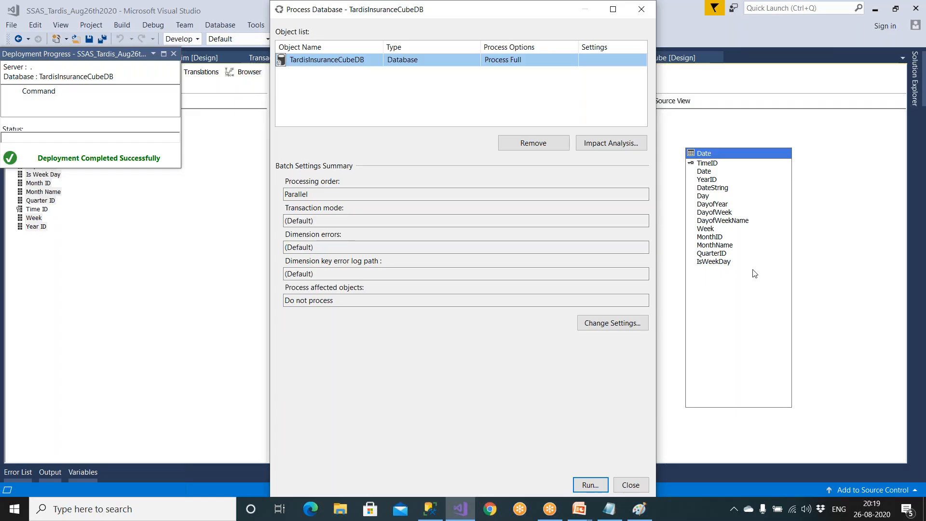
{"action": "left_click", "coordinate": [589, 485]}
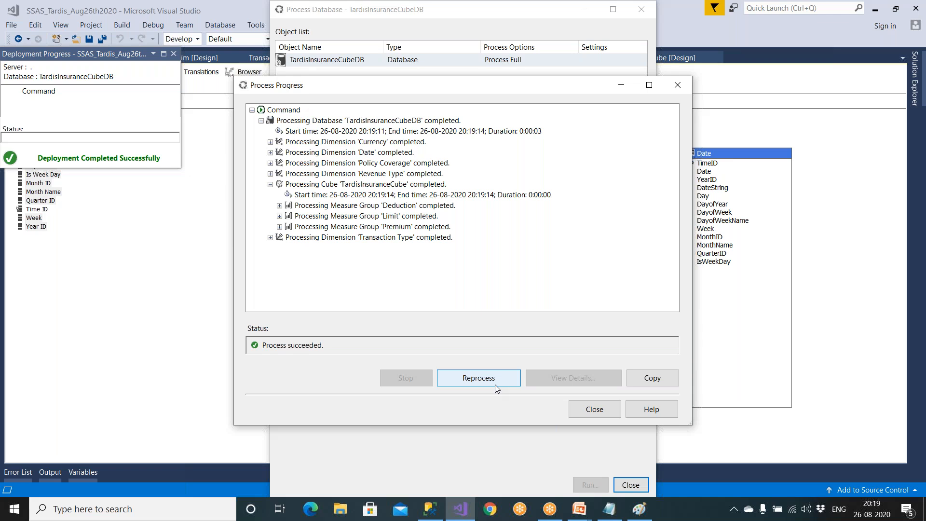
{"action": "left_click", "coordinate": [595, 410]}
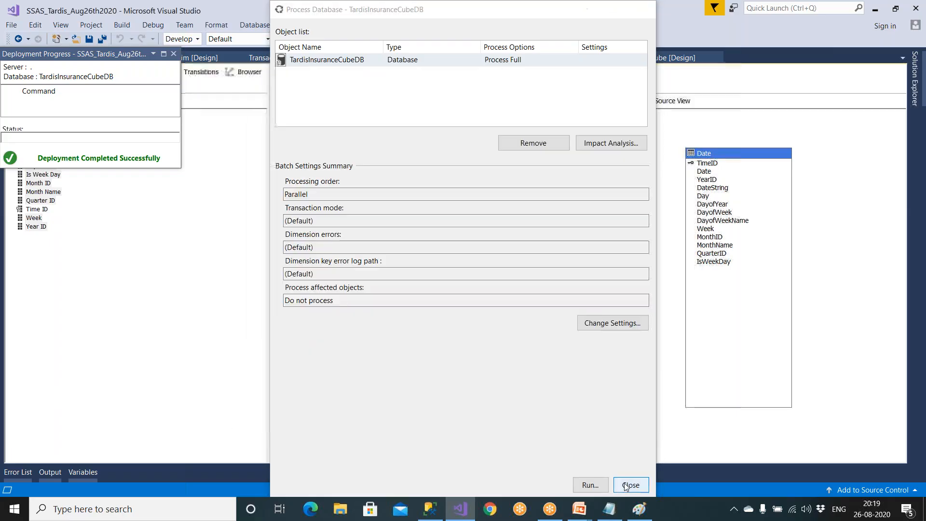
{"action": "left_click", "coordinate": [630, 485]}
- Open TardisInsuranceCube for browsing and reconnect to the reprocessed cube
{"action": "left_click", "coordinate": [916, 79]}
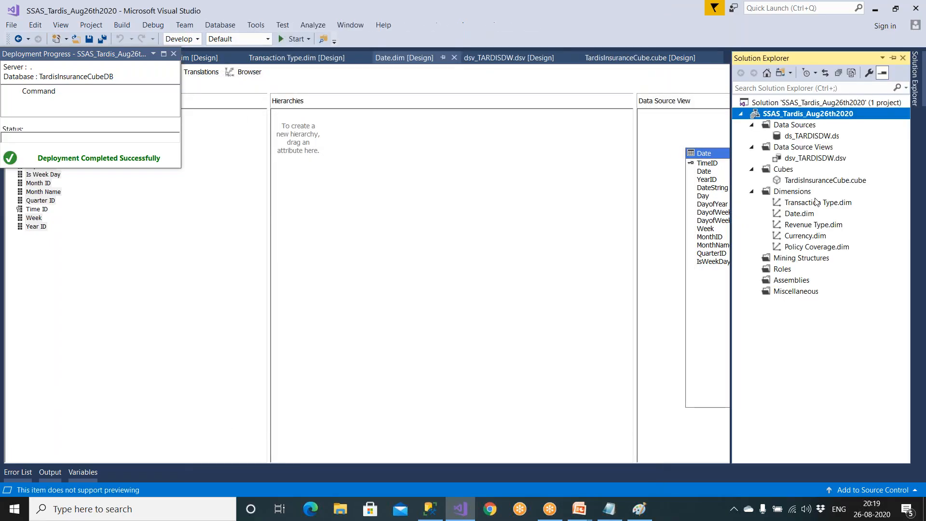
{"action": "double_click", "coordinate": [814, 182]}
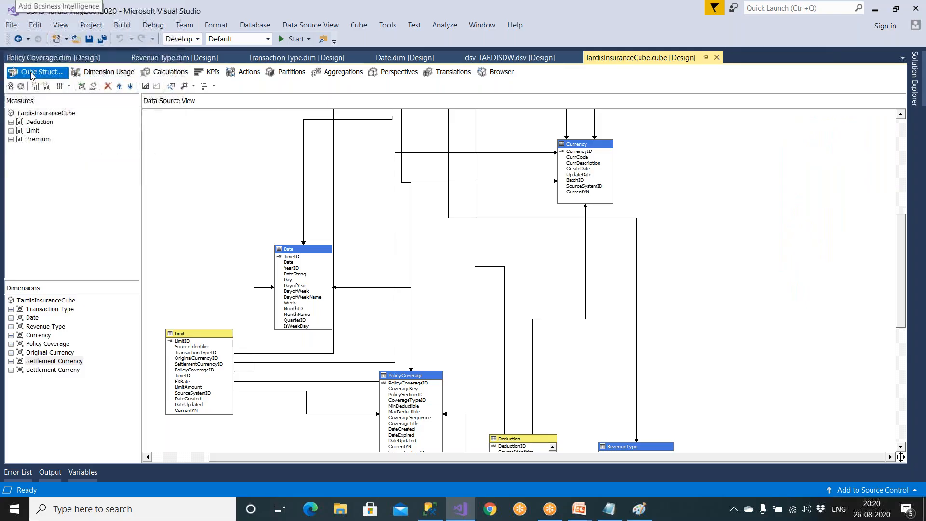
{"action": "left_click", "coordinate": [495, 78]}
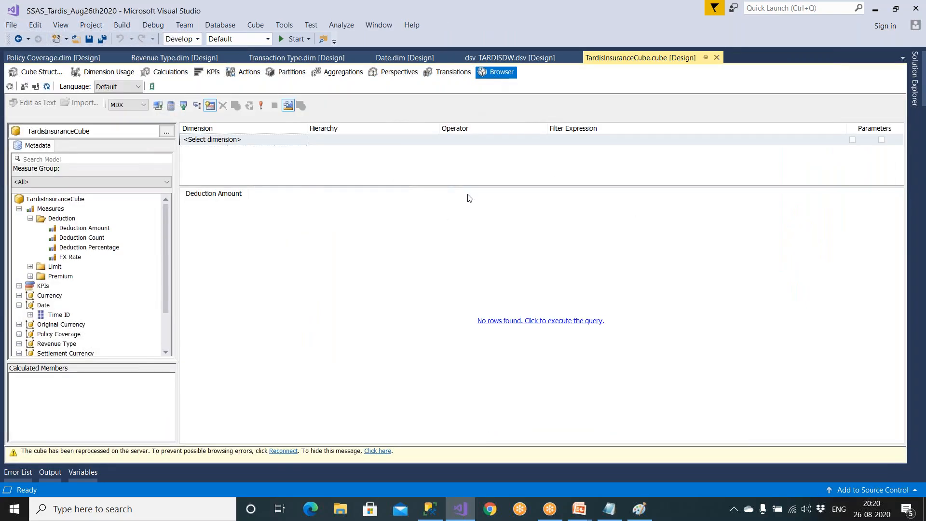
{"action": "left_click", "coordinate": [36, 86]}
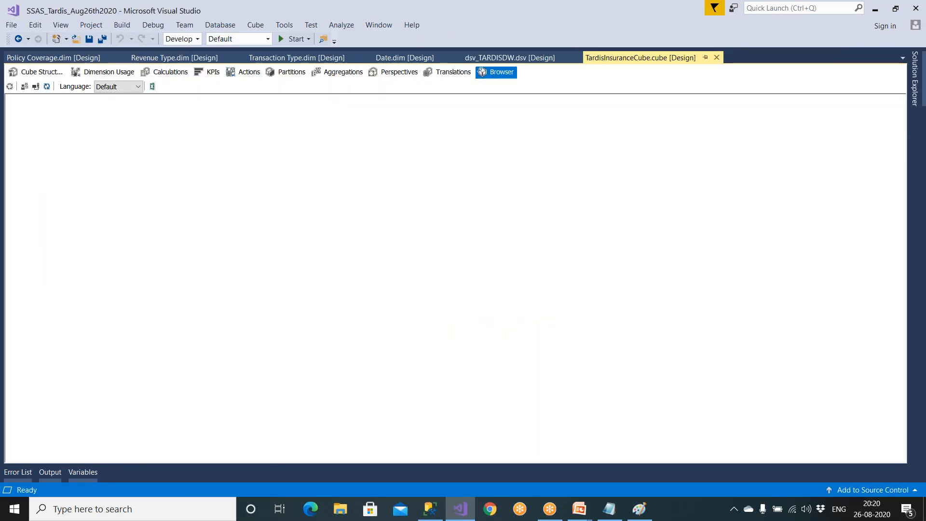
- Add the Date dimension's Year ID attribute to the cube query and execute it
{"action": "left_click", "coordinate": [38, 220]}
{"action": "left_click", "coordinate": [19, 219]}
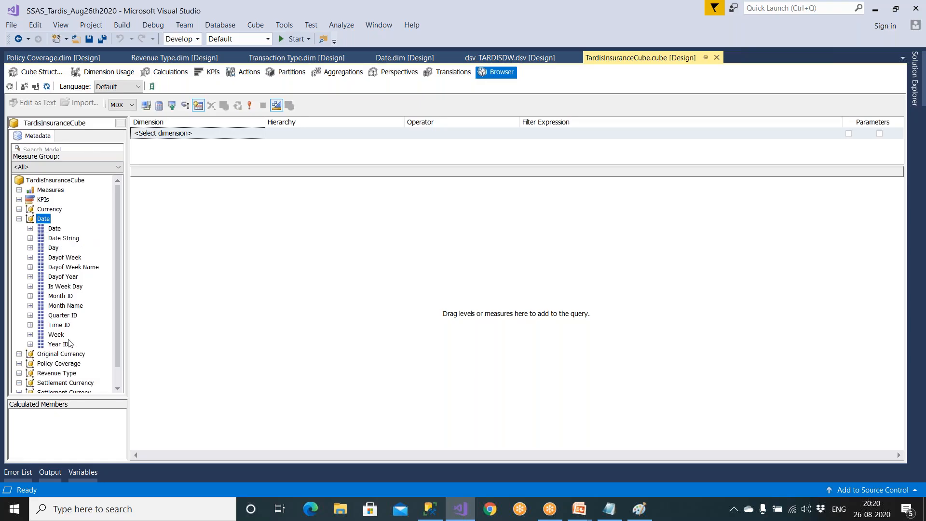
{"action": "left_click_drag", "start_coordinate": [58, 344], "coordinate": [185, 306]}
{"action": "left_click", "coordinate": [507, 319]}
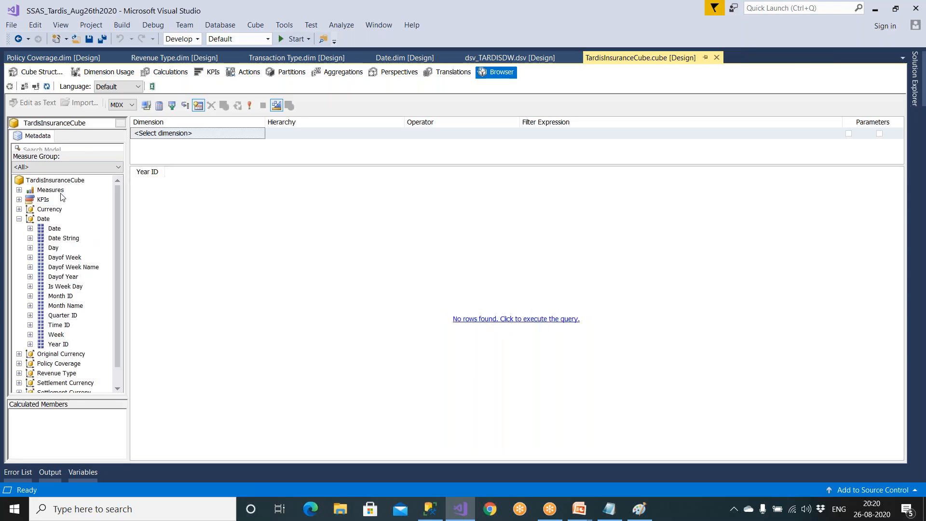
- Add the Deduction Amount measure to the Year ID query and execute it
{"action": "left_click", "coordinate": [19, 189]}
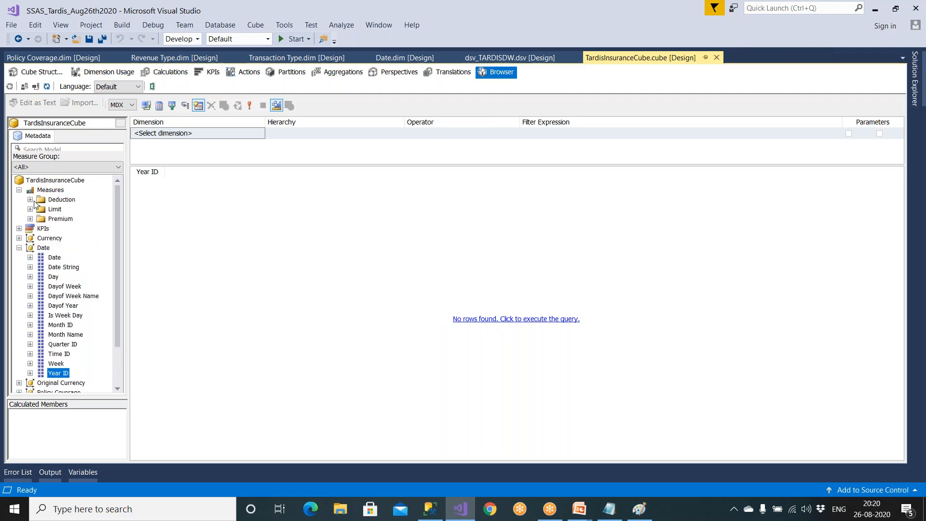
{"action": "left_click", "coordinate": [30, 199]}
{"action": "left_click_drag", "start_coordinate": [94, 214], "coordinate": [188, 208]}
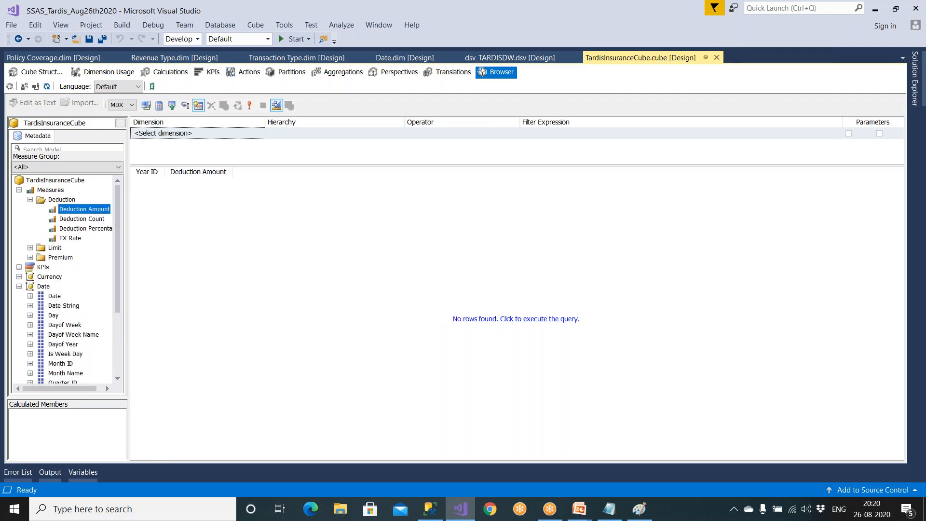
{"action": "left_click", "coordinate": [472, 321]}
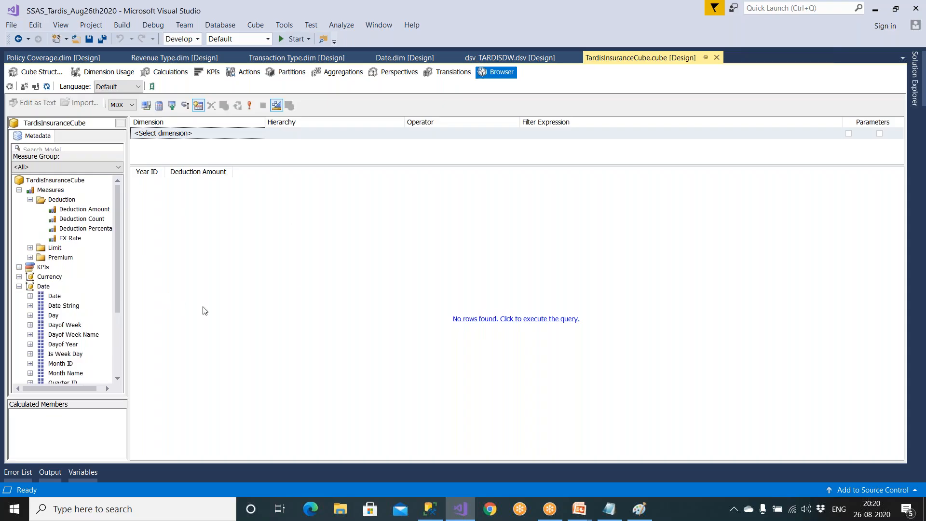
- Add the Deduction Percentage and FX Rate measures from the Deduction group to the query
{"action": "left_click", "coordinate": [100, 232]}
{"action": "left_click_drag", "start_coordinate": [100, 232], "coordinate": [235, 218]}
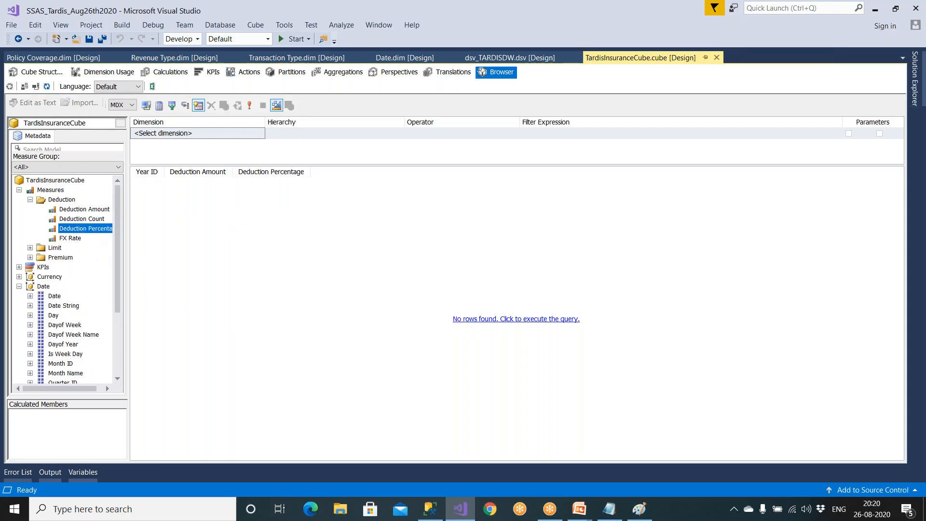
{"action": "left_click_drag", "start_coordinate": [71, 238], "coordinate": [316, 226]}
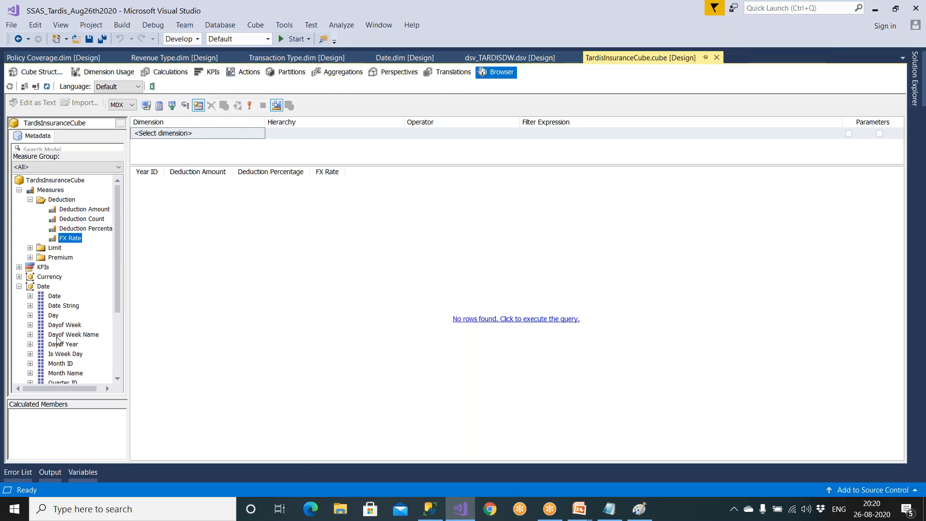
- Collapse the Date attributes in the cube metadata and check which attributes the Currency dimension offers
{"action": "left_click", "coordinate": [19, 286]}
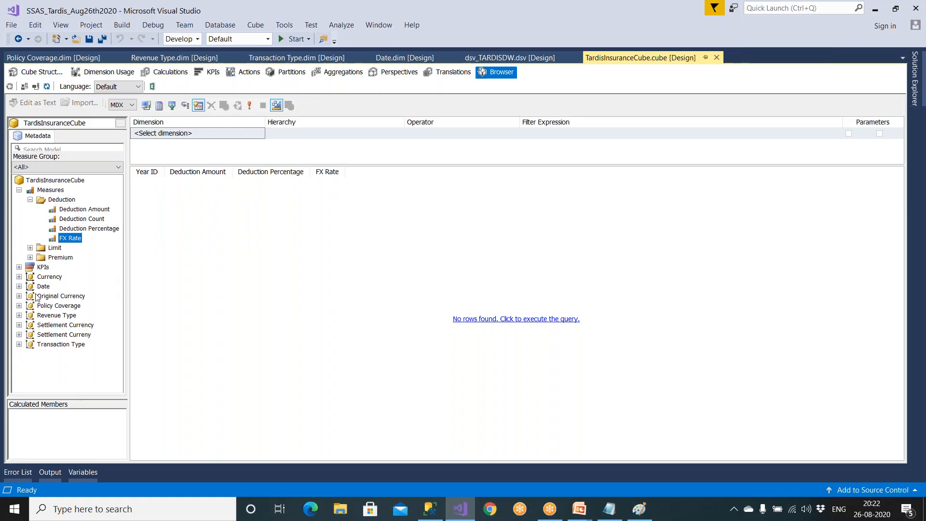
{"action": "left_click", "coordinate": [19, 277]}
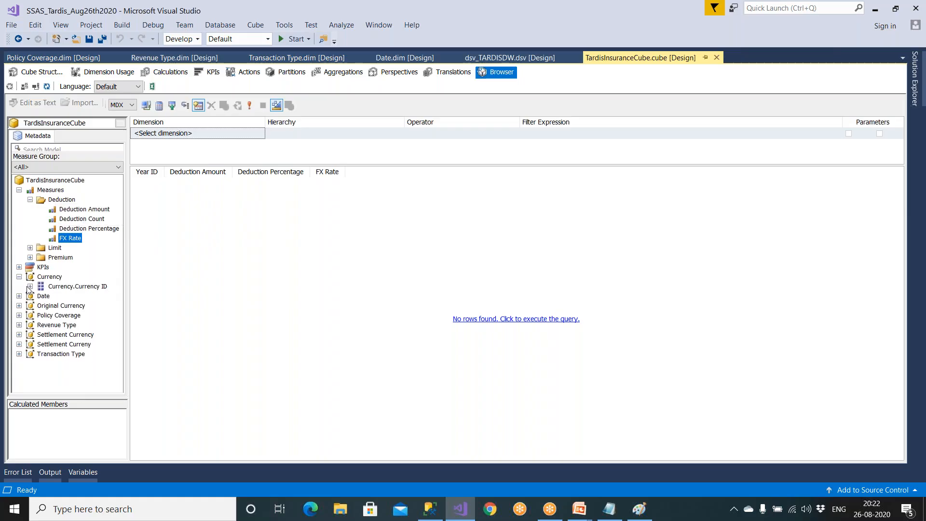
{"action": "left_click", "coordinate": [18, 277]}
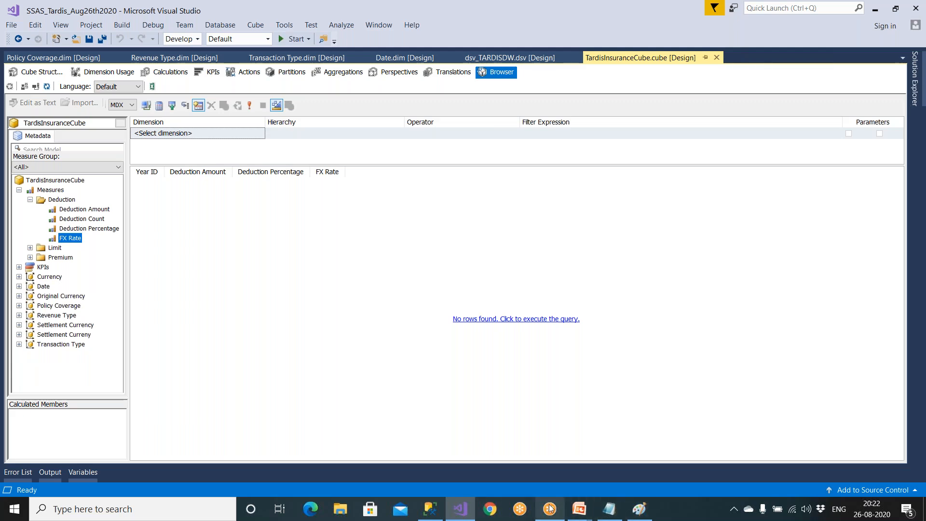
- Switch to the PowerPoint slide show titled MSBI Project Create Cube for Tardis Project
{"action": "mouse_move", "coordinate": [579, 515]}
{"action": "left_click", "coordinate": [625, 451]}
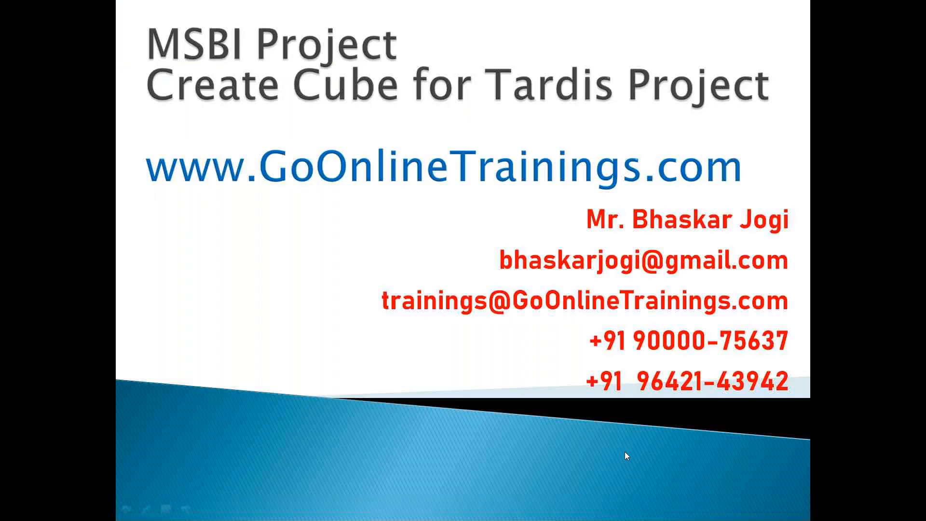